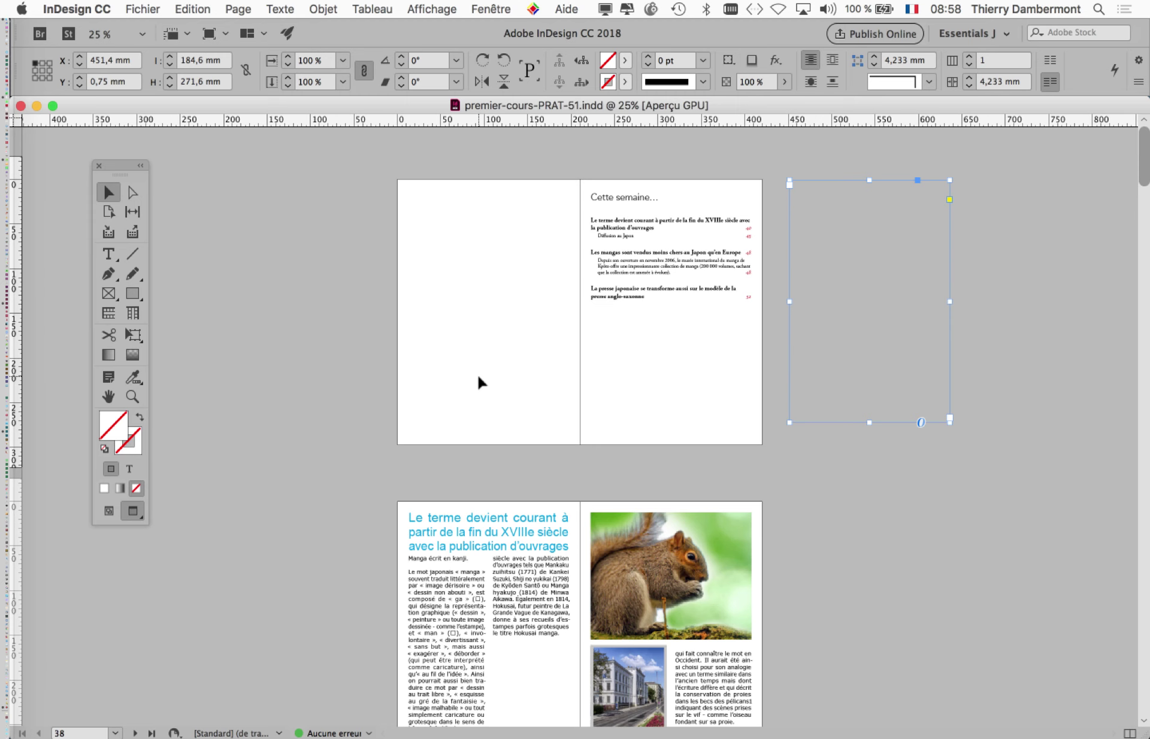
Step: Reposition the floating Tools panel and switch the document to Normal screen mode with nothing selected
scroll(478, 381, down, 10)
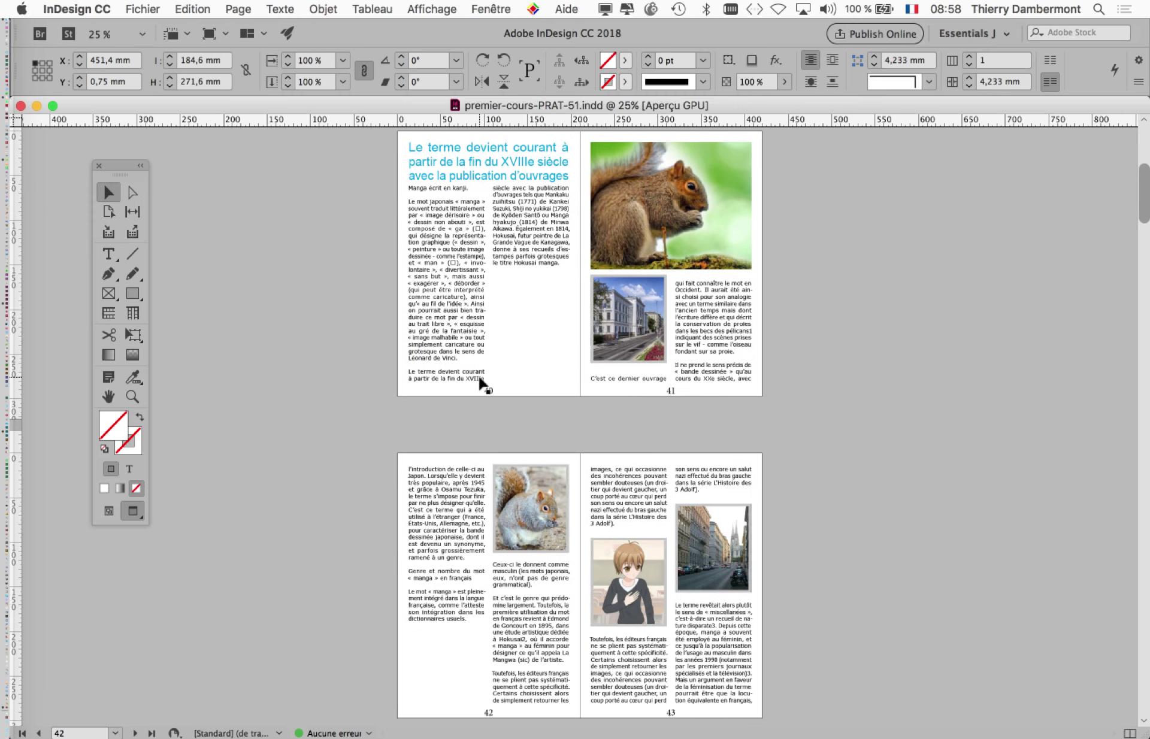
scroll(479, 381, down, 20)
scroll(482, 383, up, 20)
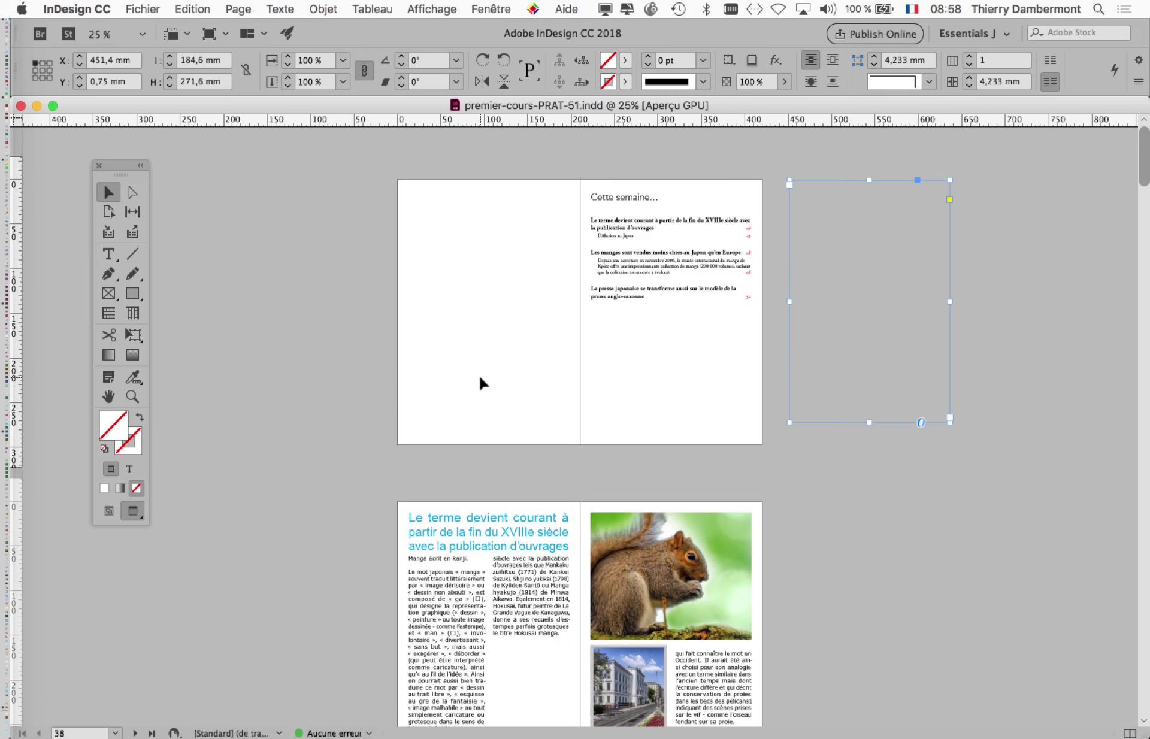
drag(121, 164, 186, 151)
click(504, 369)
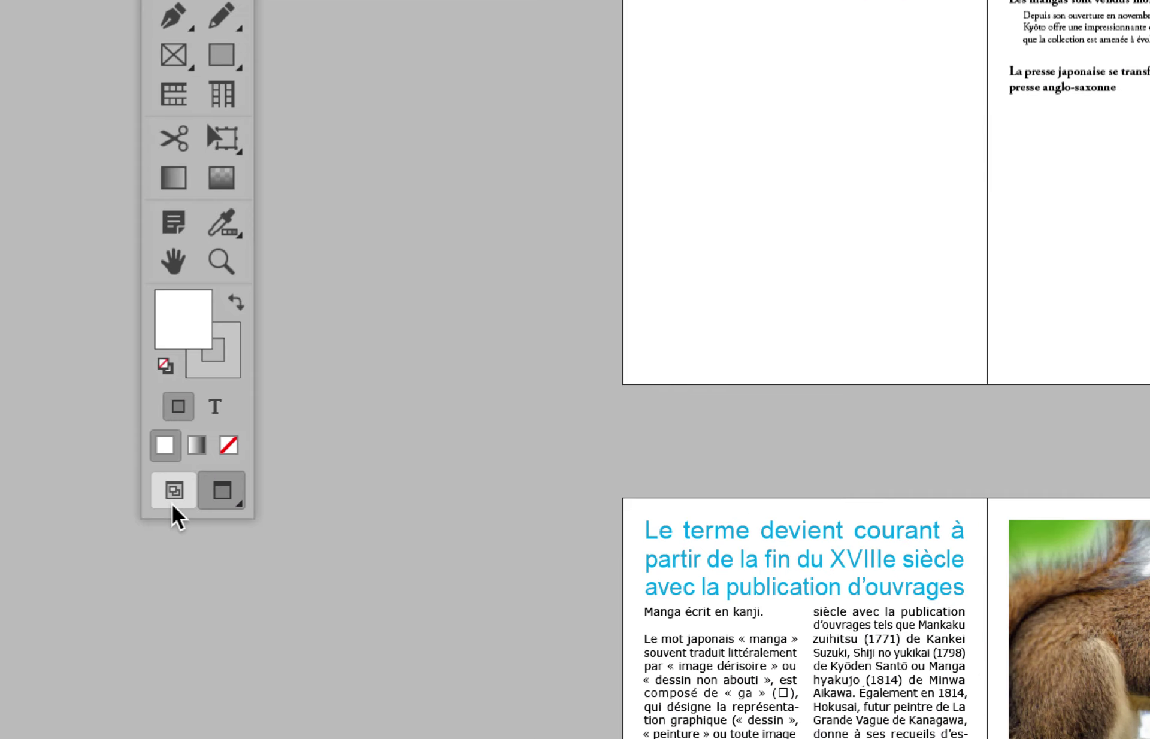
click(173, 500)
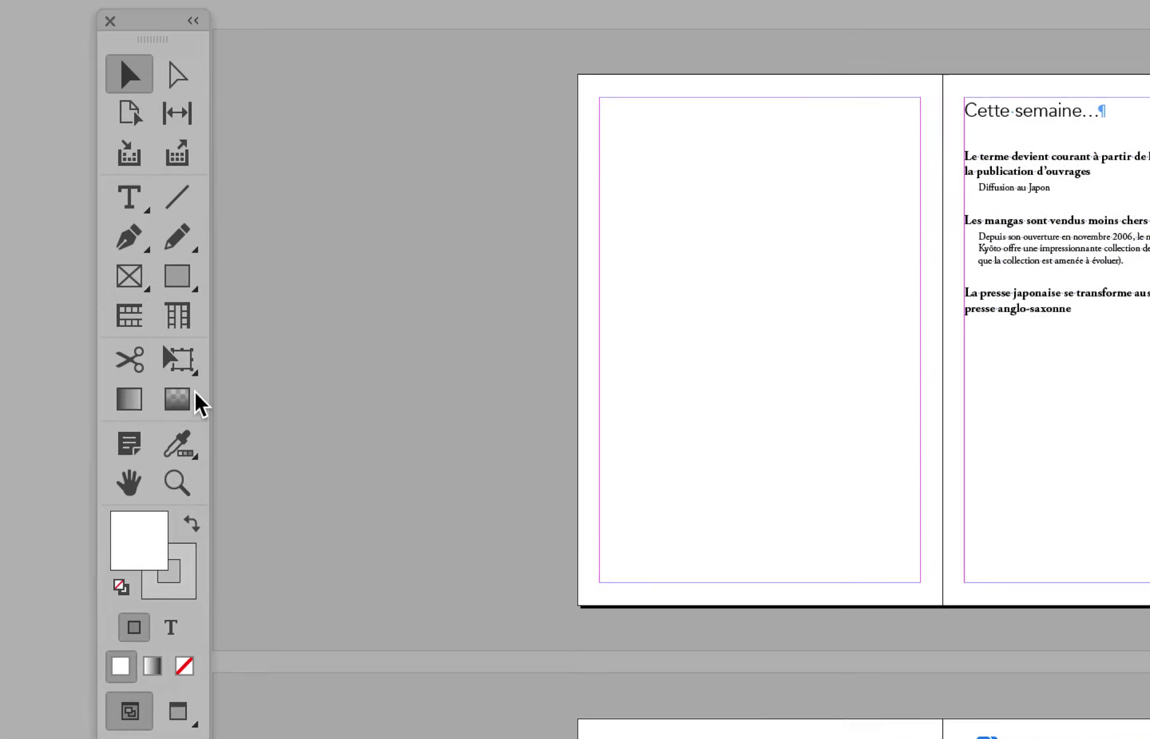
Step: Collapse the Tools panel to a single column and restore its two-column layout
click(193, 20)
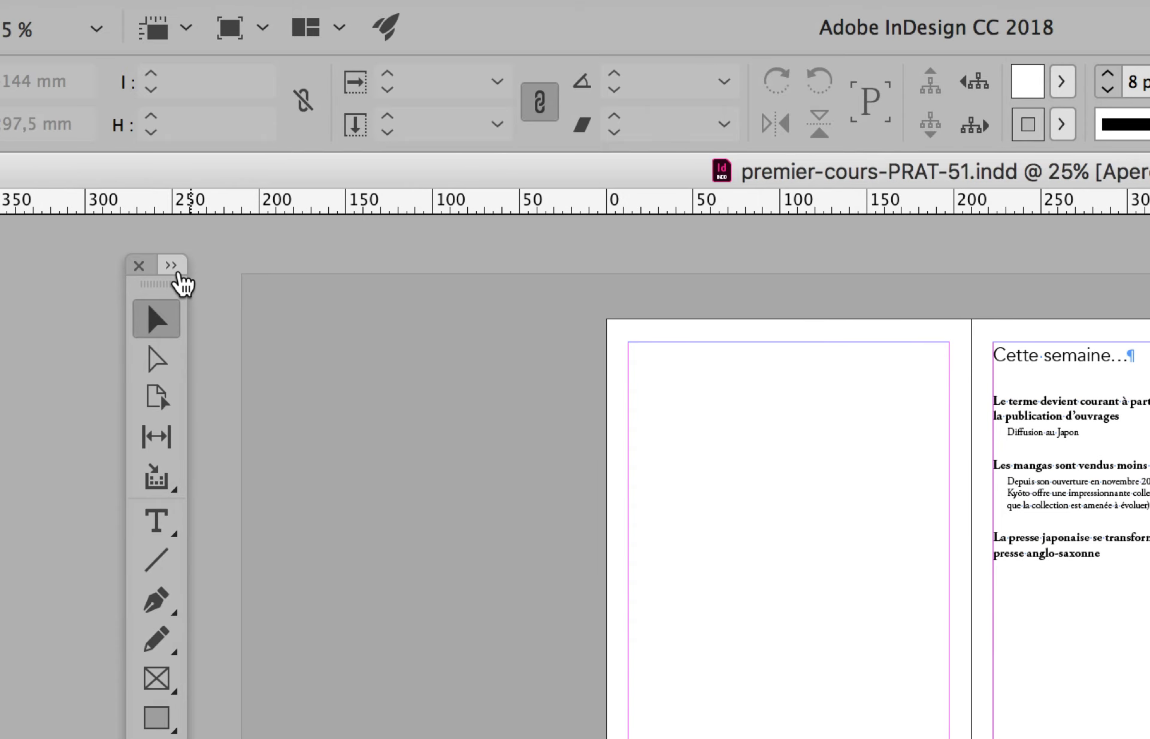
click(178, 273)
click(137, 300)
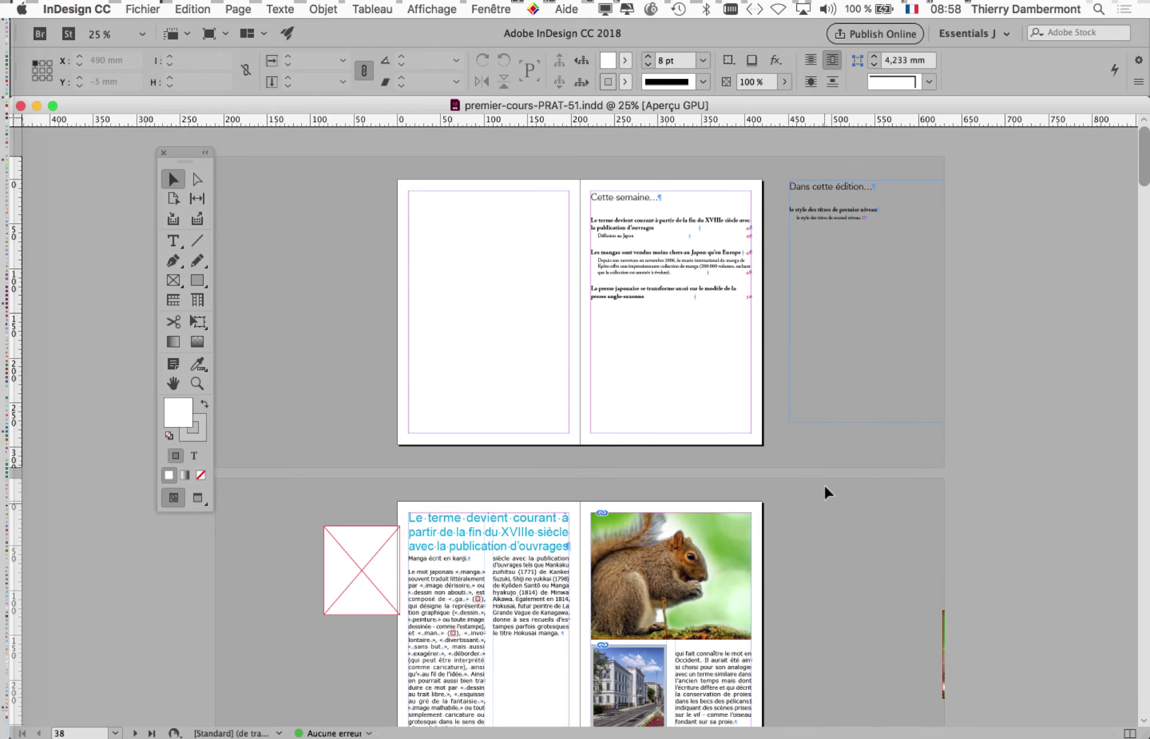
scroll(828, 489, up, 3)
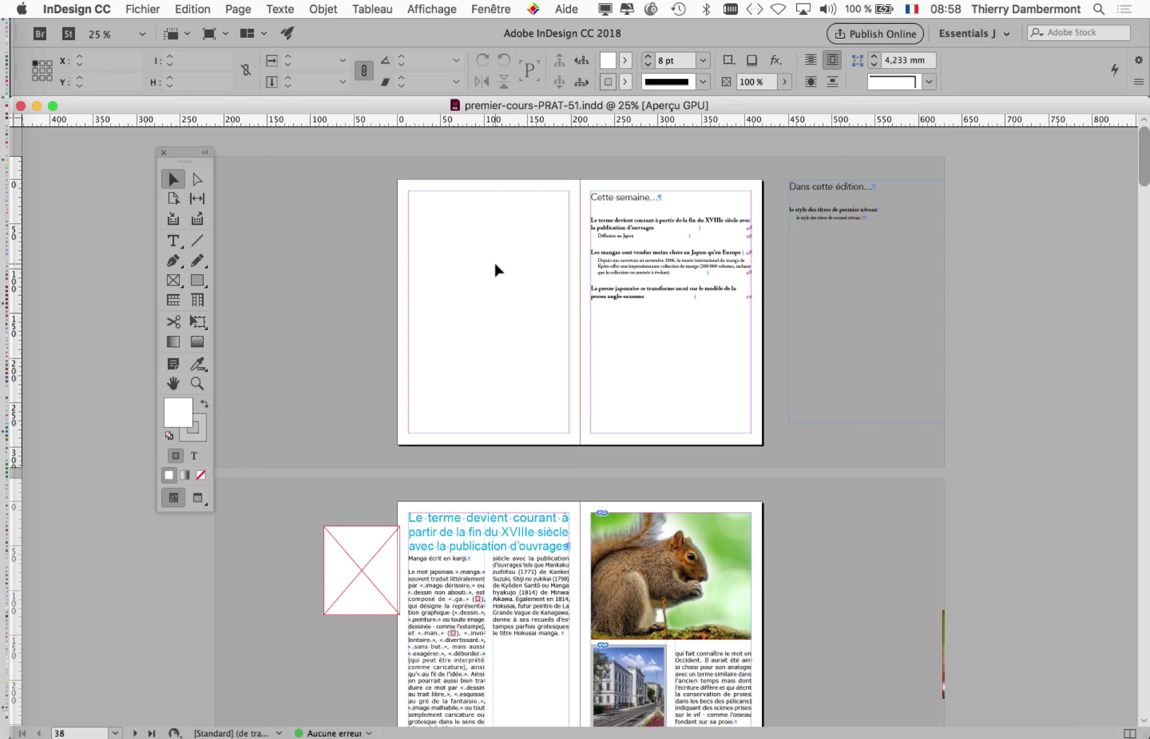
Step: Select the two-column text frame on page 40, compare it in Preview and Normal screen modes, and deselect it
click(627, 273)
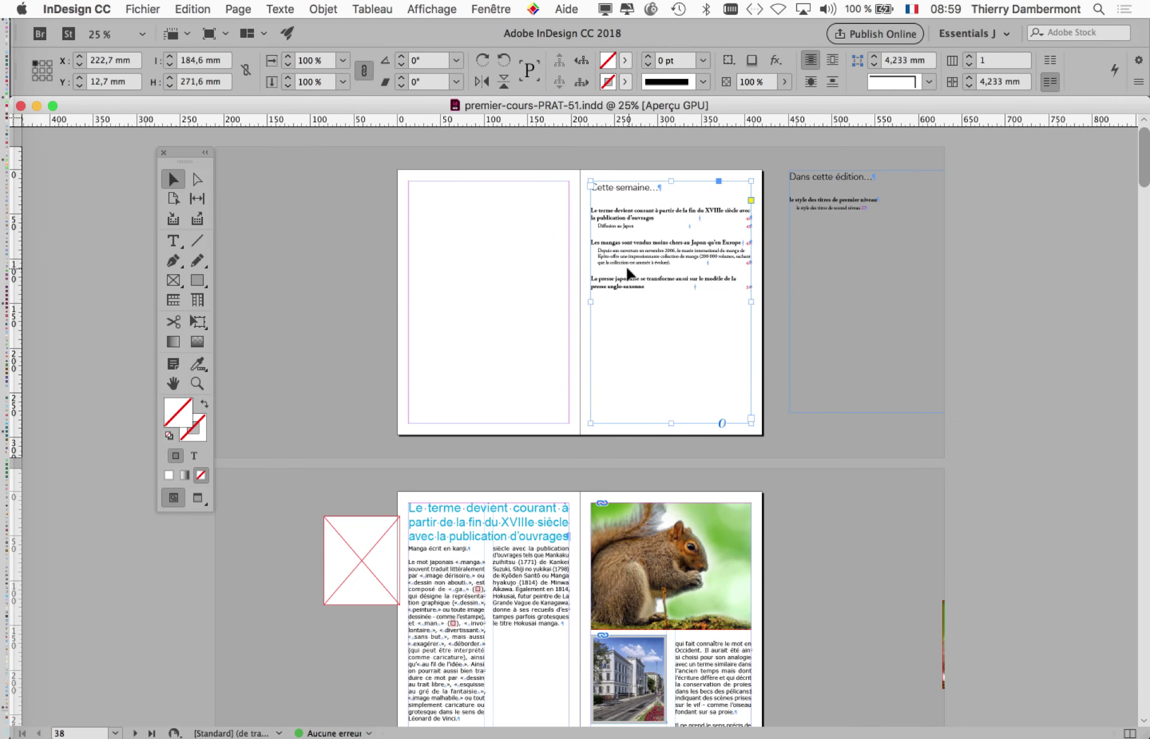
scroll(629, 274, down, 6)
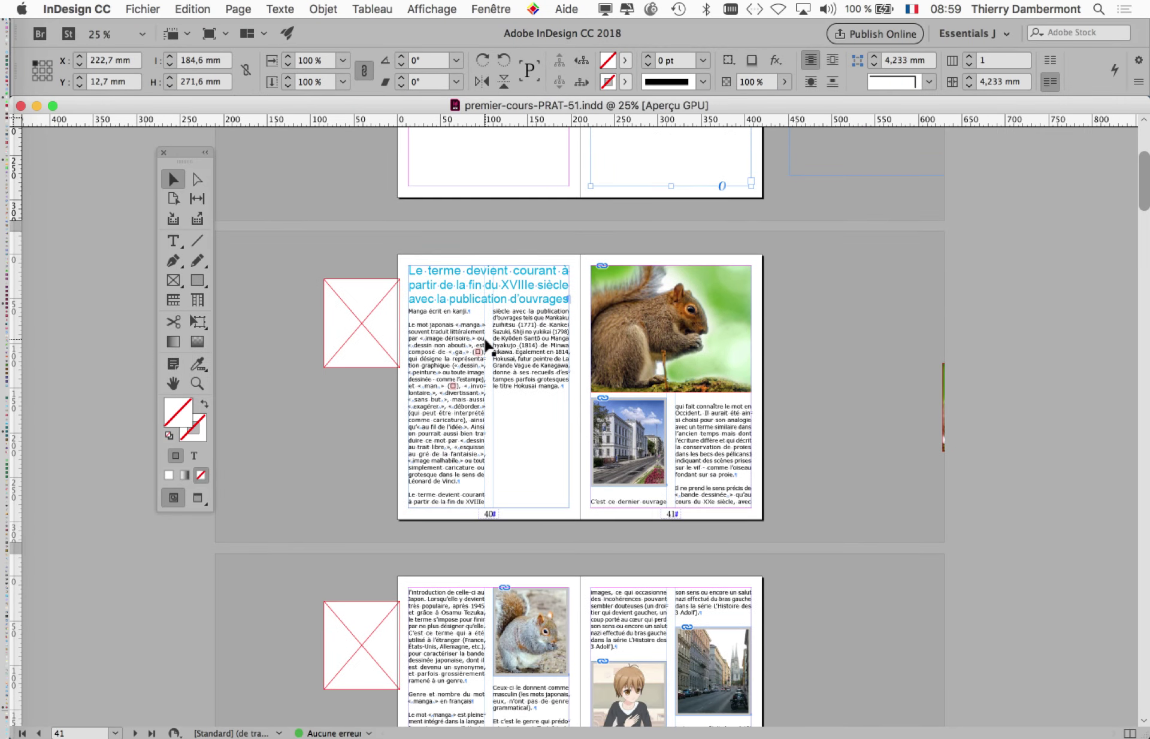
click(512, 338)
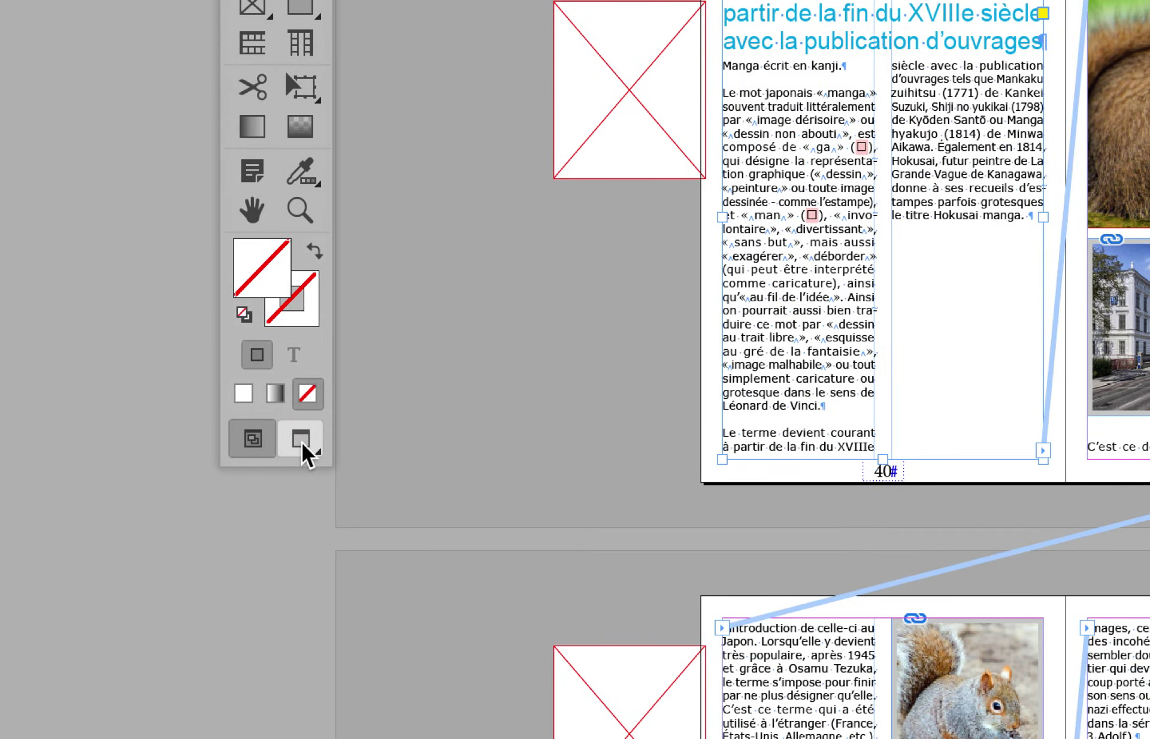
click(301, 442)
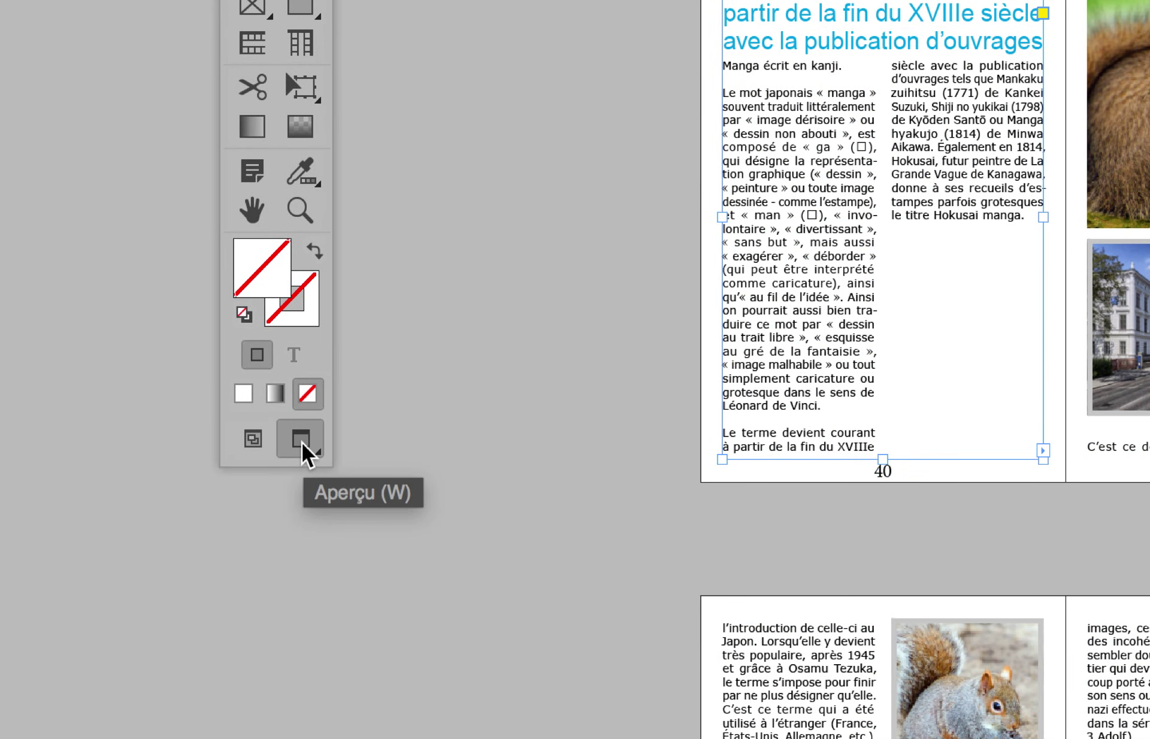
click(258, 446)
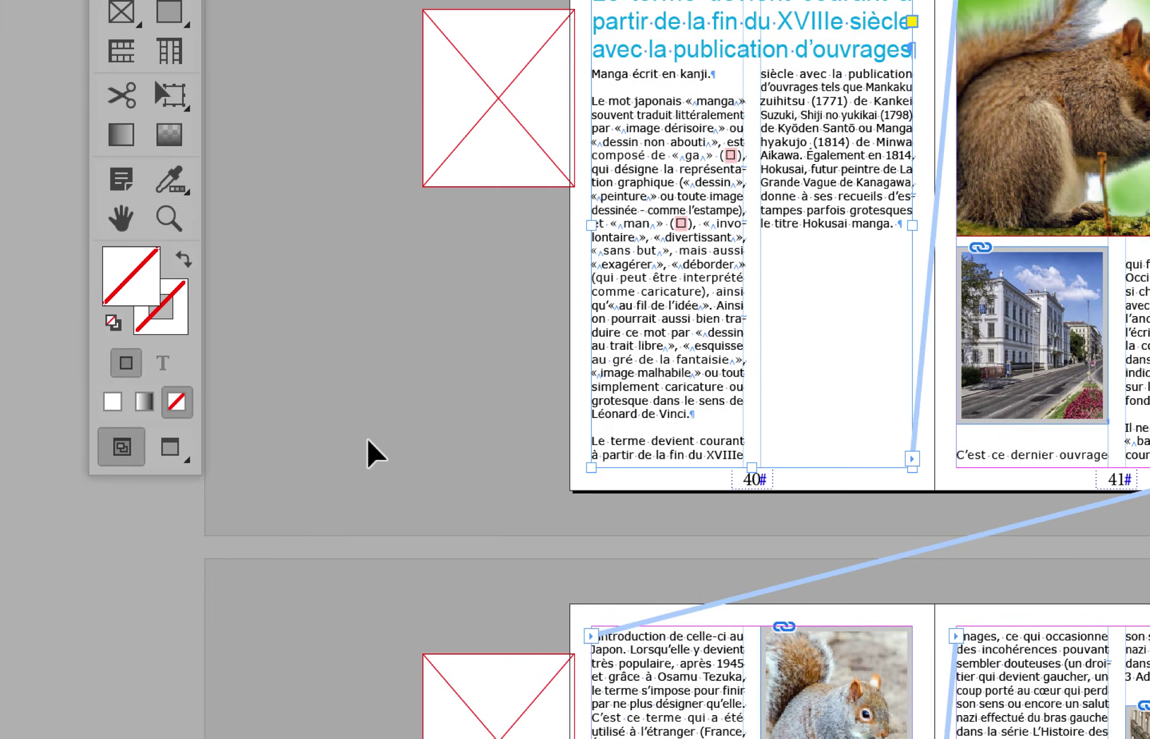
click(526, 446)
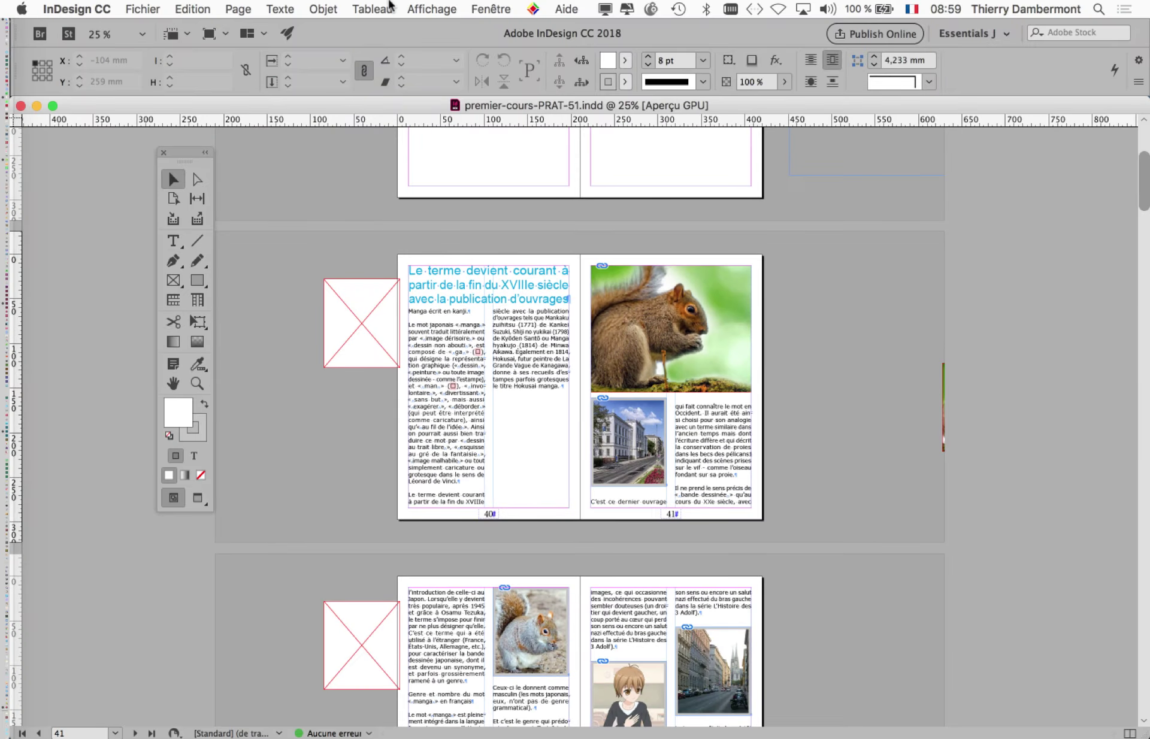
Step: Examine the display options for grids, guides and extras, including the one for text threads
click(436, 0)
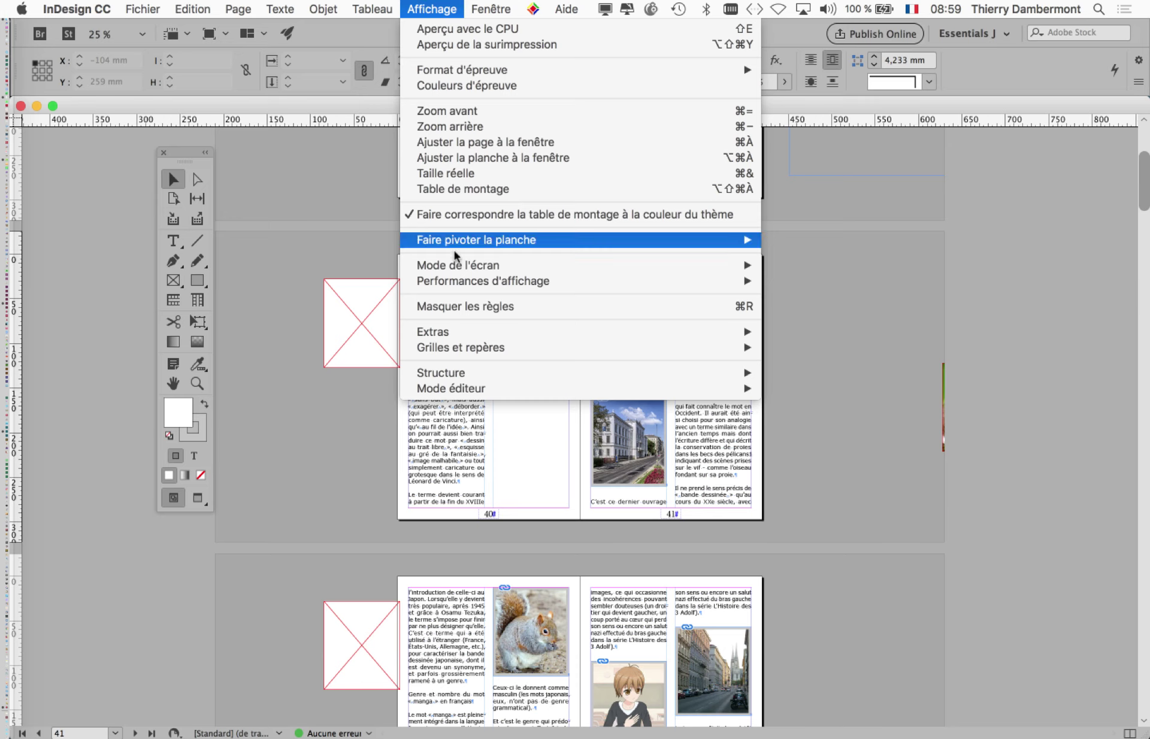
mouse_move(473, 350)
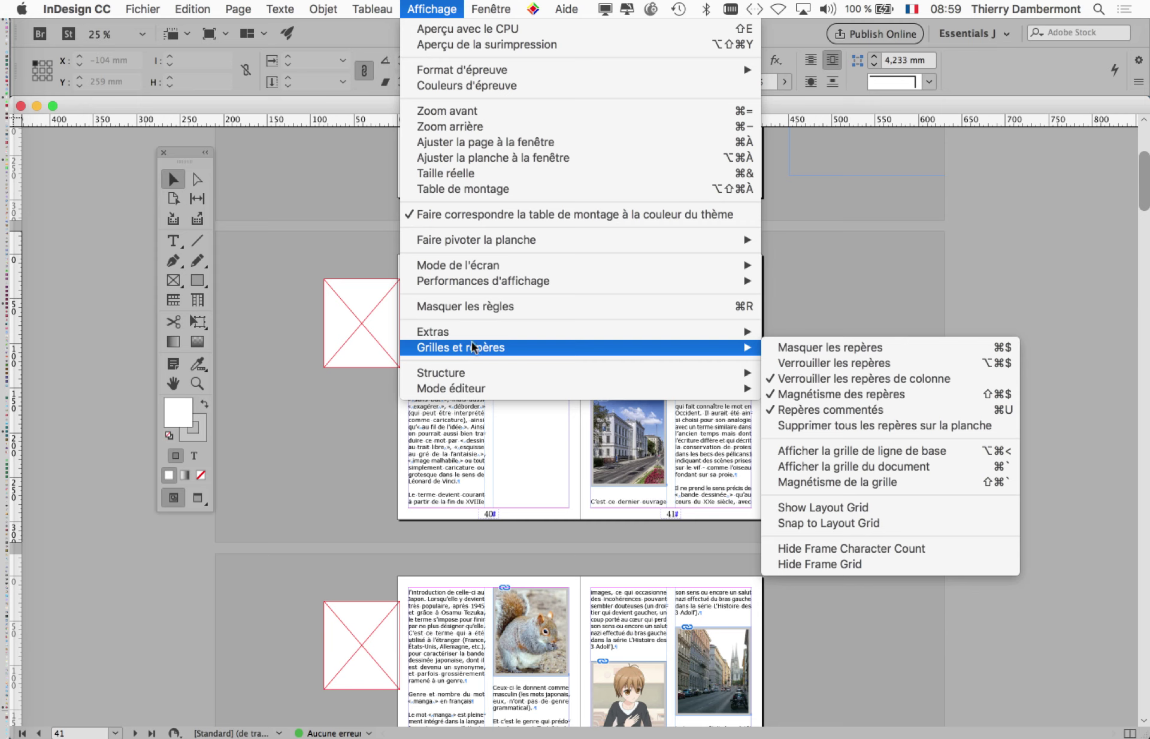
mouse_move(711, 331)
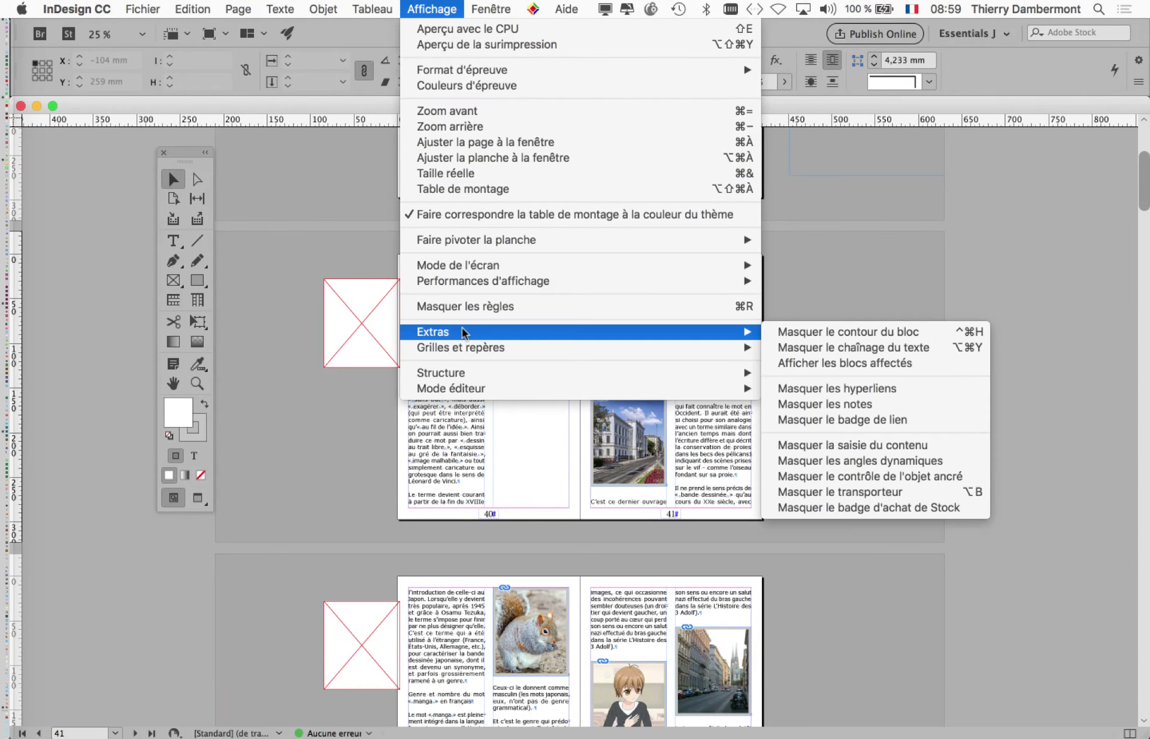
click(459, 7)
click(460, 7)
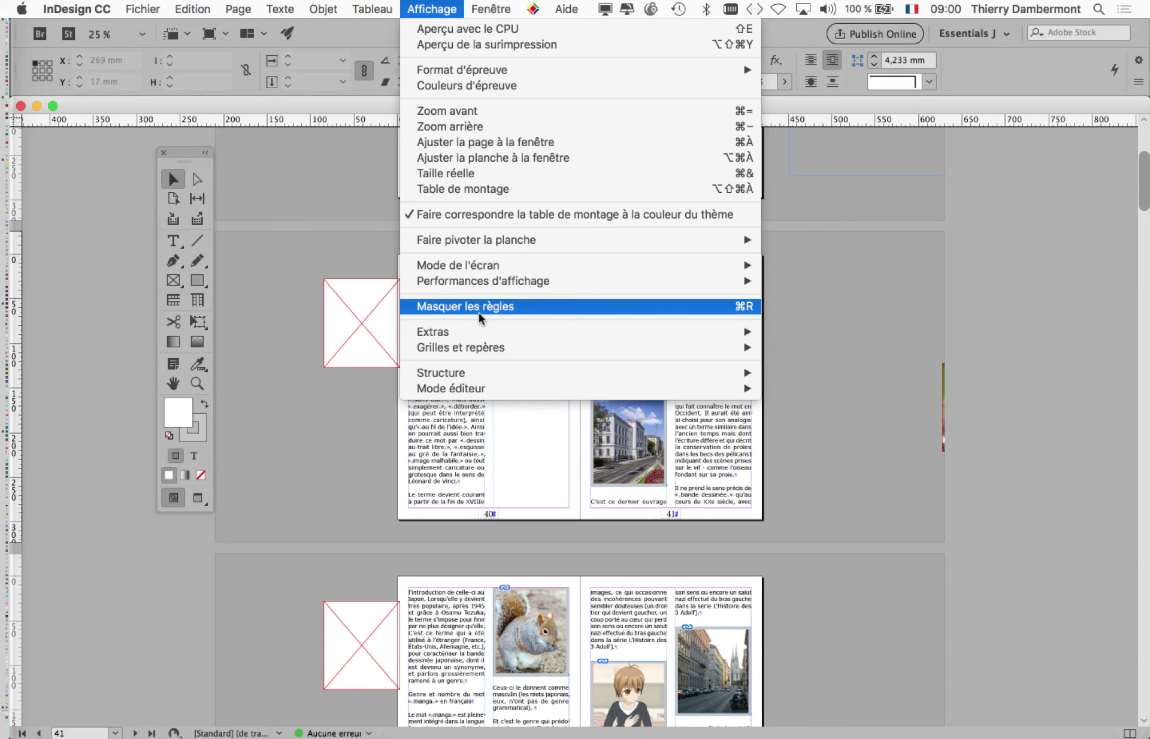
mouse_move(519, 339)
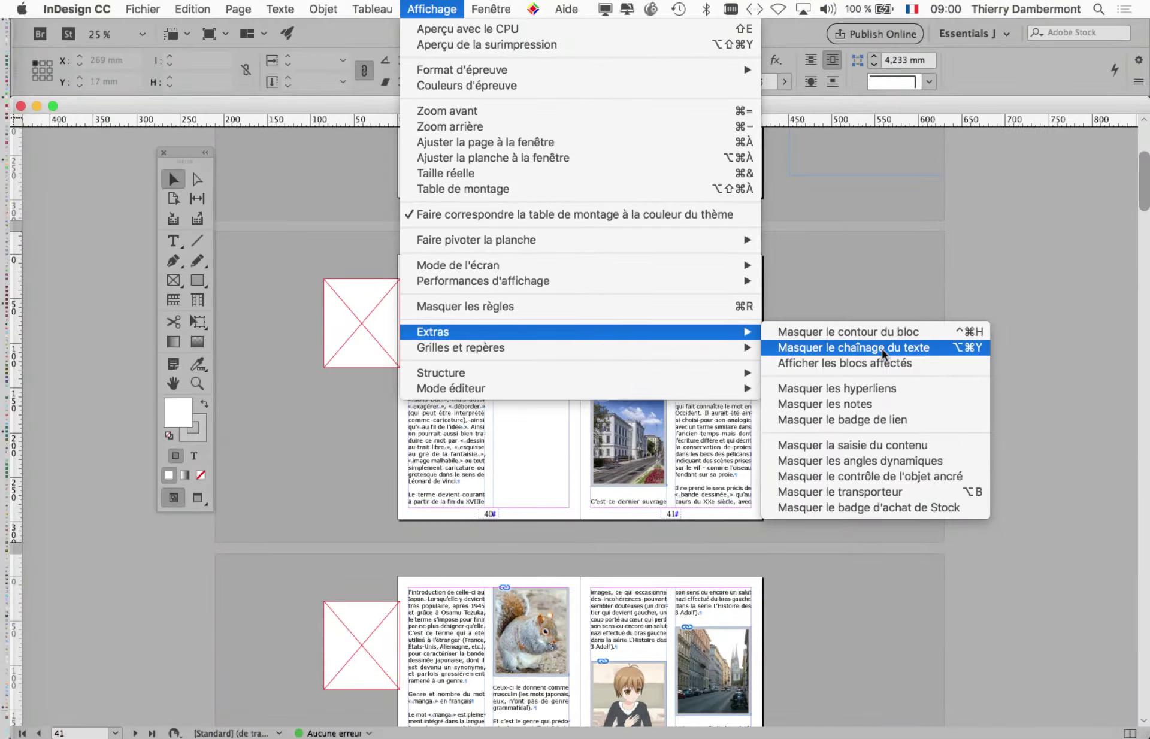
click(864, 347)
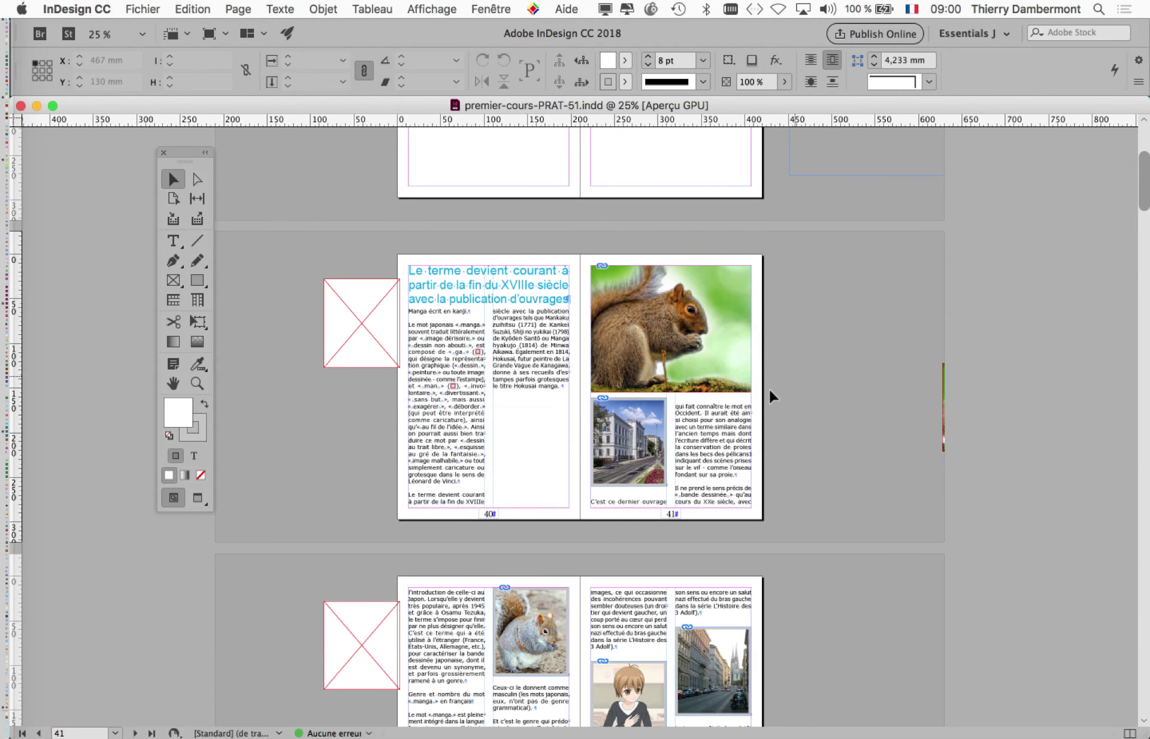
Step: Select the text frame on page 40 and follow its text threads through the following spreads at 12.5% zoom
click(527, 328)
scroll(806, 429, down, 2)
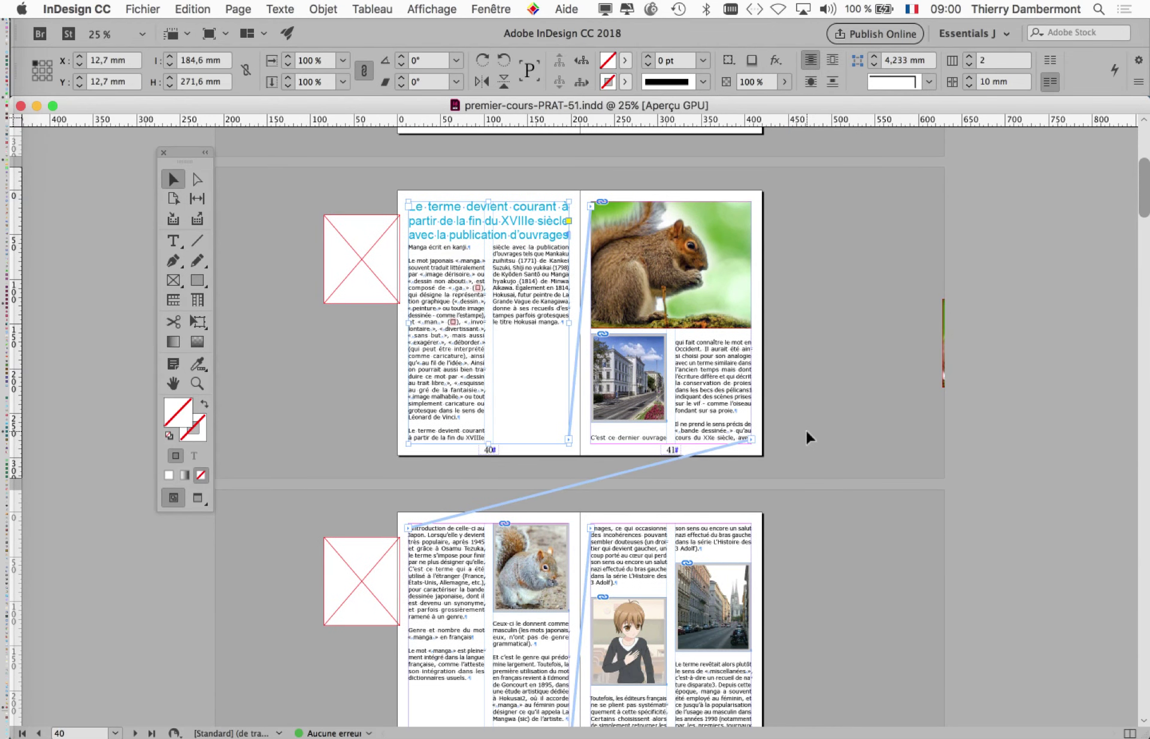
scroll(805, 430, down, 1)
scroll(722, 433, down, 5)
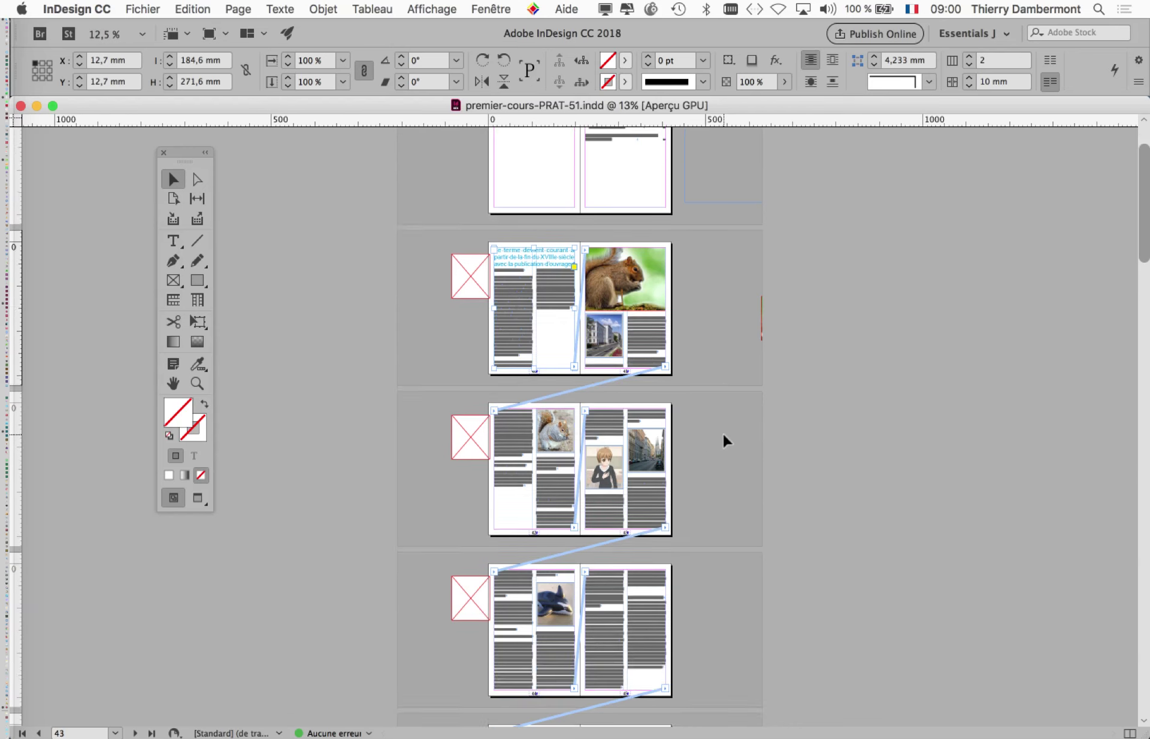
scroll(722, 432, down, 2)
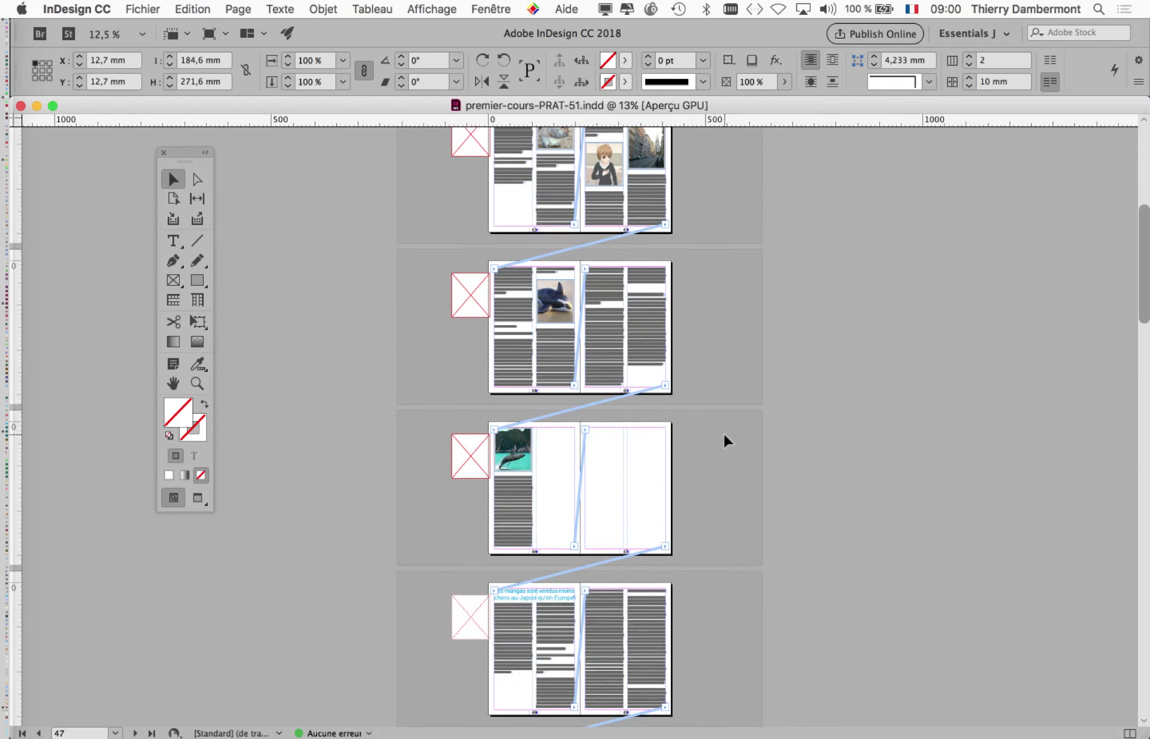
scroll(722, 433, up, 8)
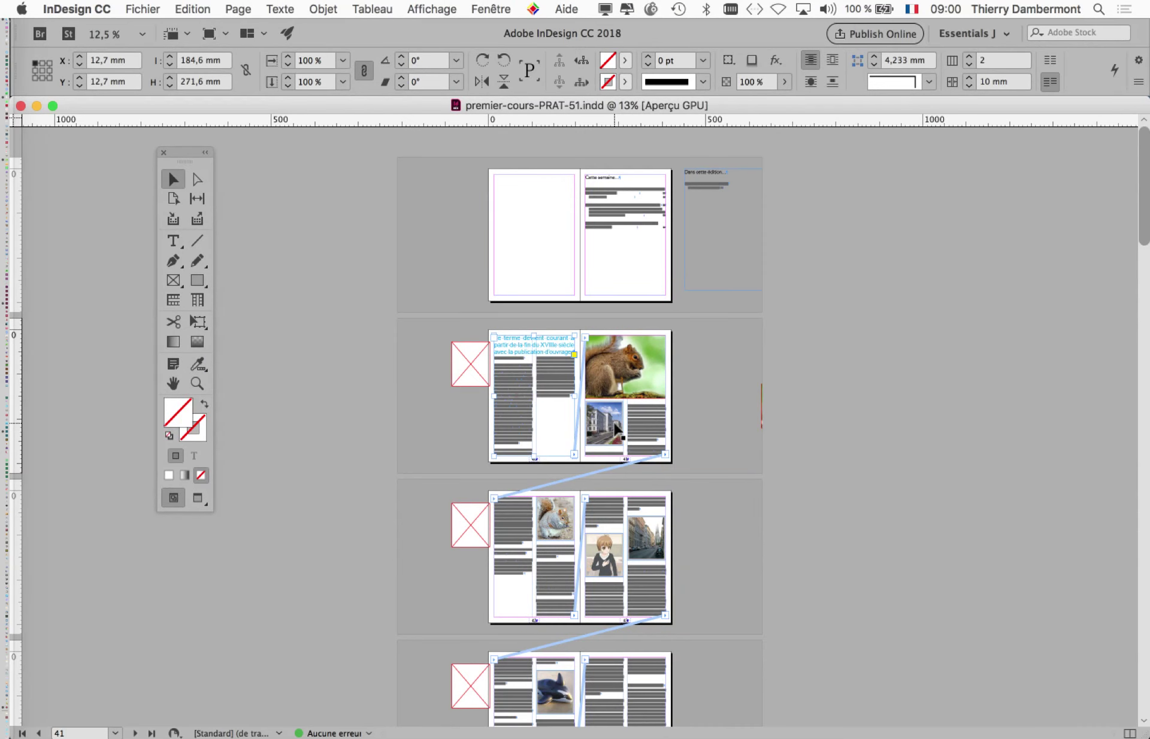
Step: Return the view to 25% and examine the threaded article on pages 40 to 45
key(super+equal)
key(super+equal)
key(super+minus)
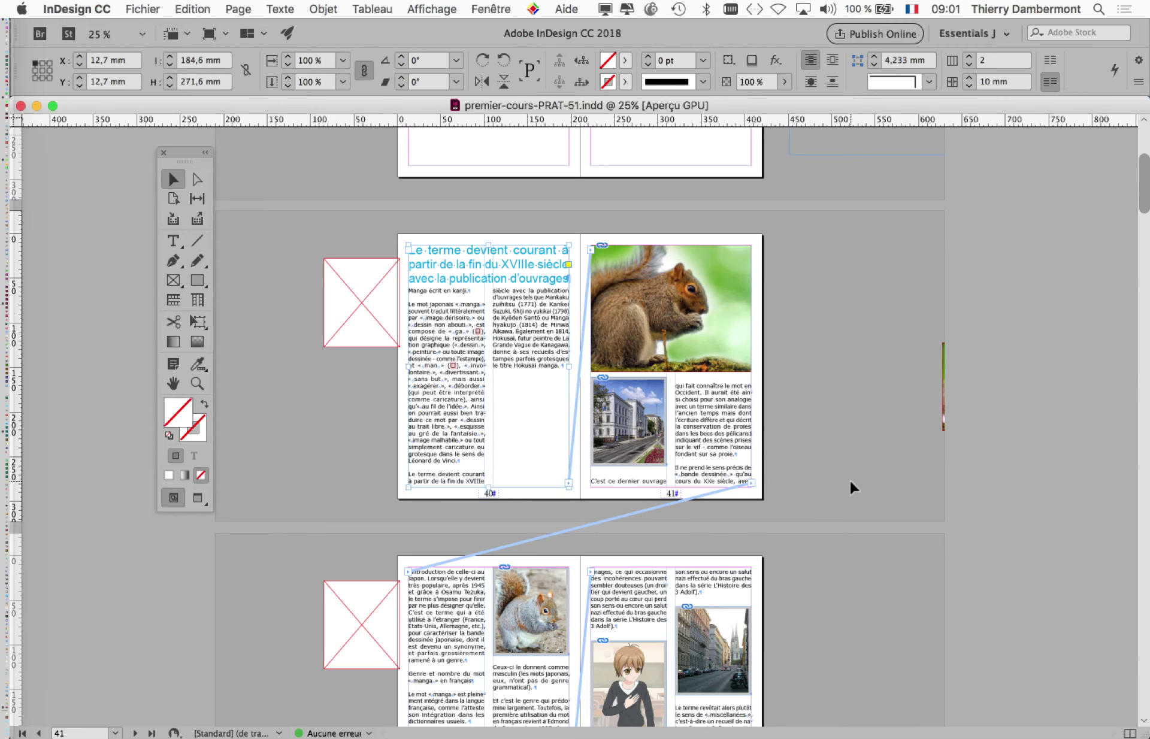
scroll(771, 495, down, 5)
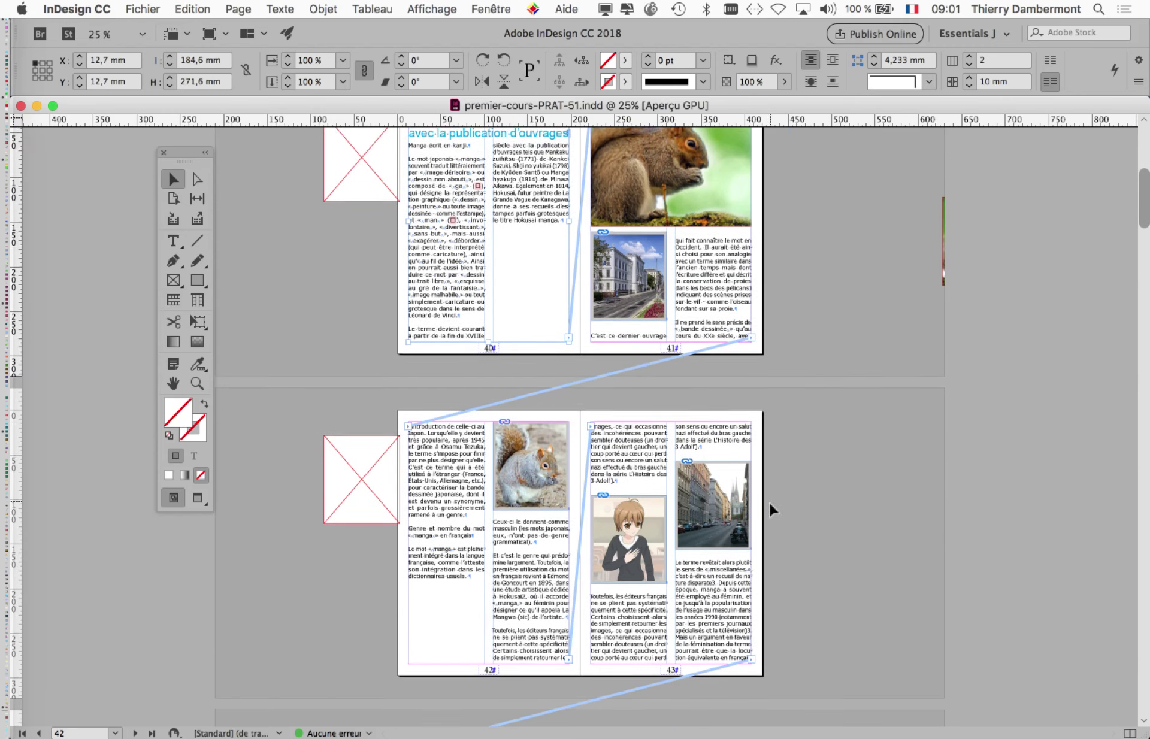
scroll(769, 503, down, 8)
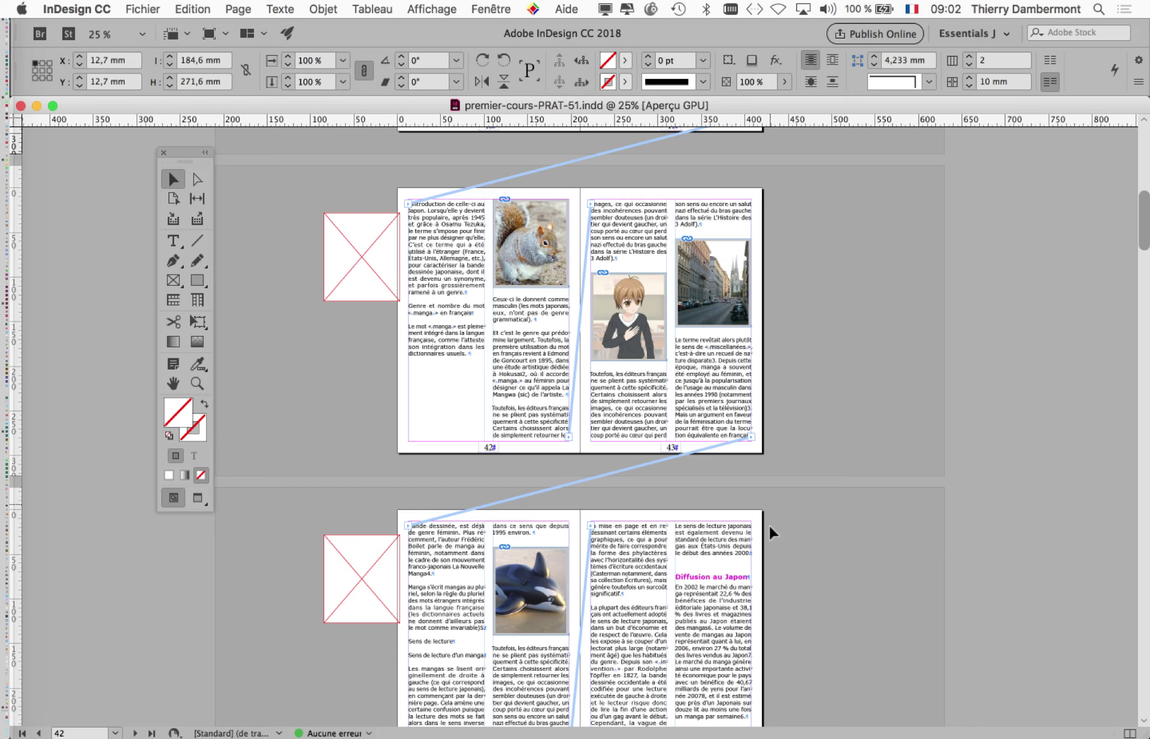
scroll(769, 506, down, 4)
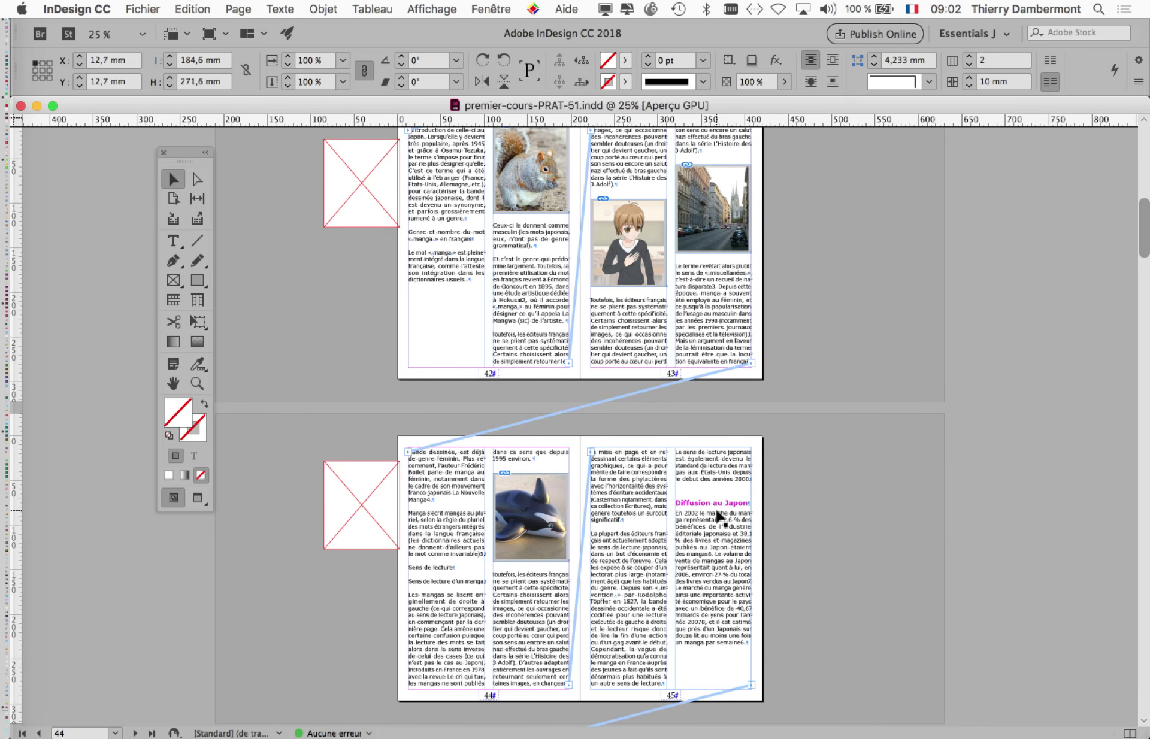
Step: Inspect the magenta "Diffusion au Japon" subheading on page 45 at 75% zoom and return to 25%
key(super+equal)
key(super+equal)
drag(1023, 508, 642, 278)
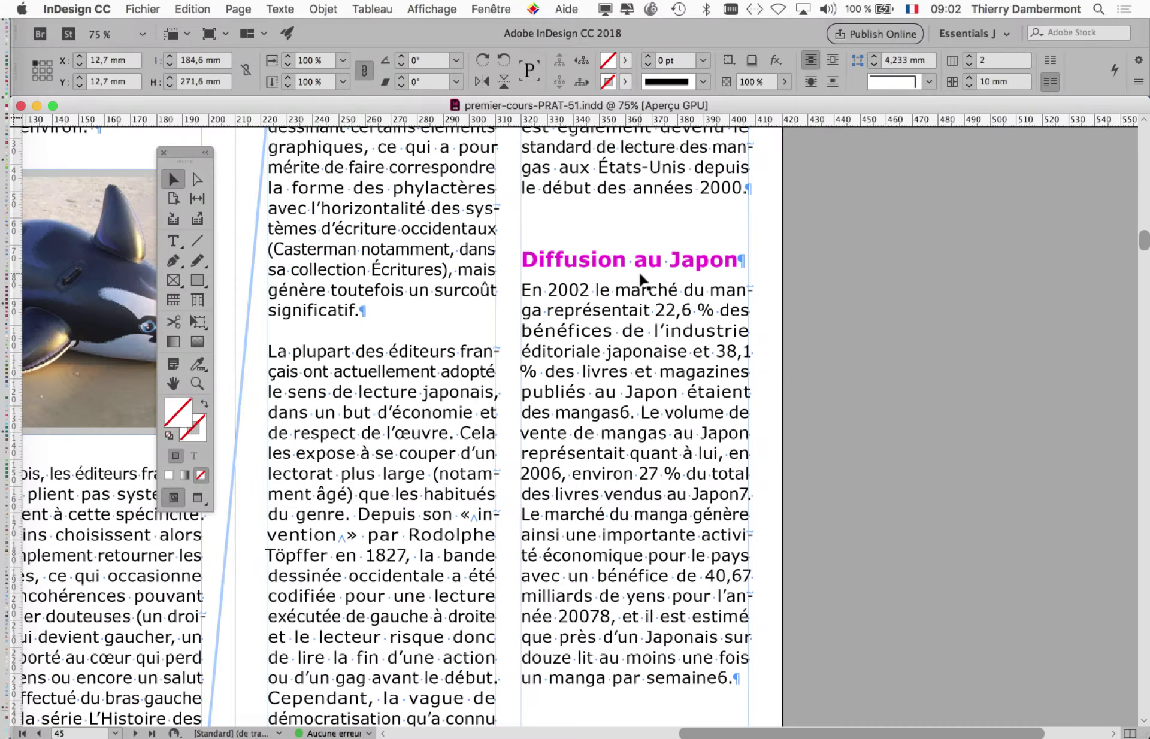
key(super+minus)
key(super+minus)
Step: Review the article titles, subheadings and threaded text on the spreads from page 44 to page 59
scroll(606, 471, down, 10)
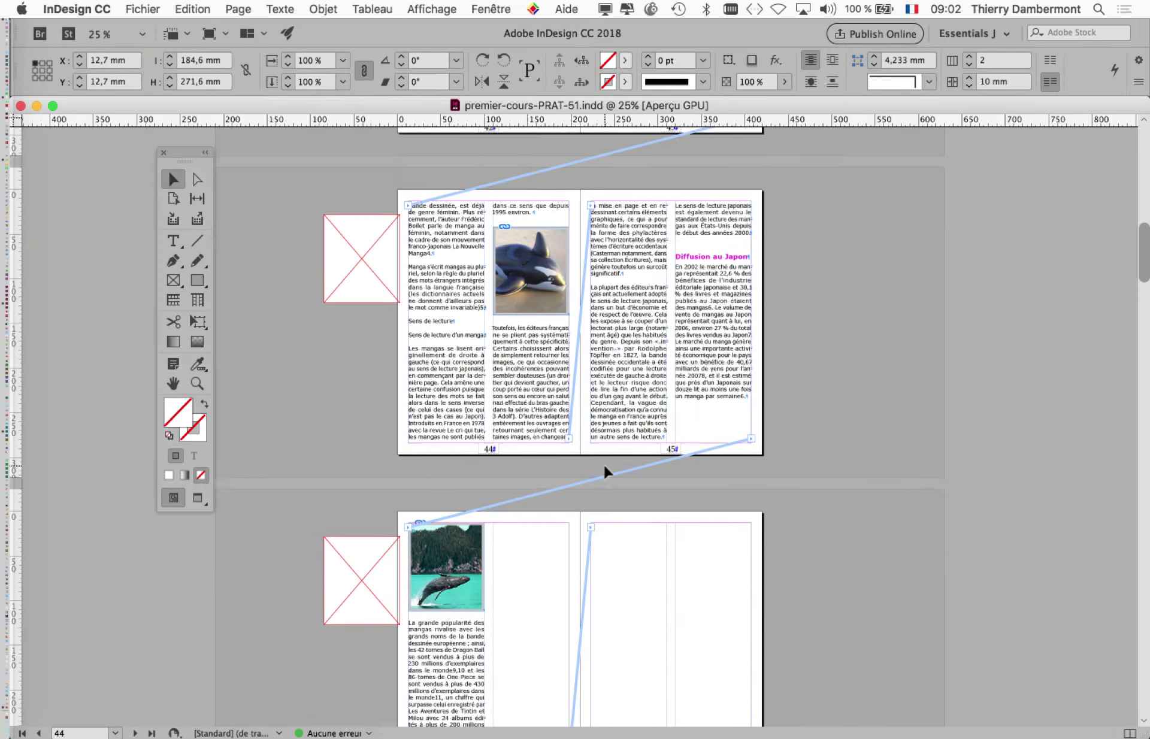
scroll(607, 471, down, 20)
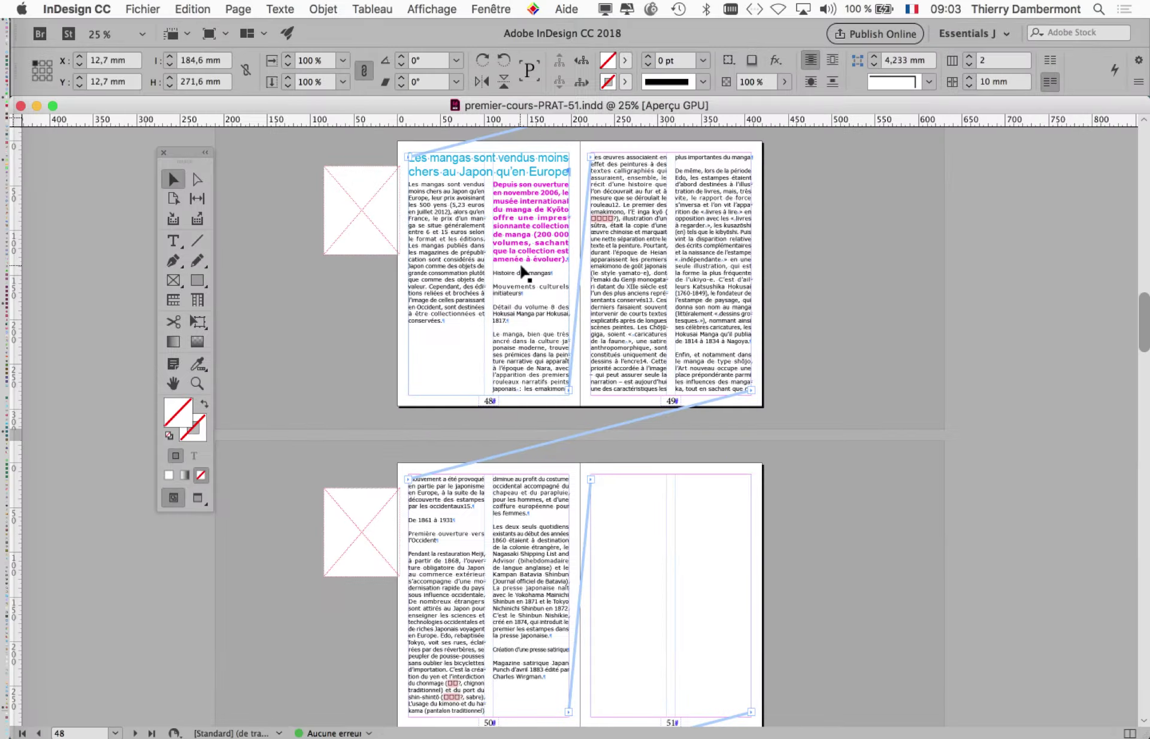
scroll(523, 259, down, 10)
scroll(528, 288, down, 10)
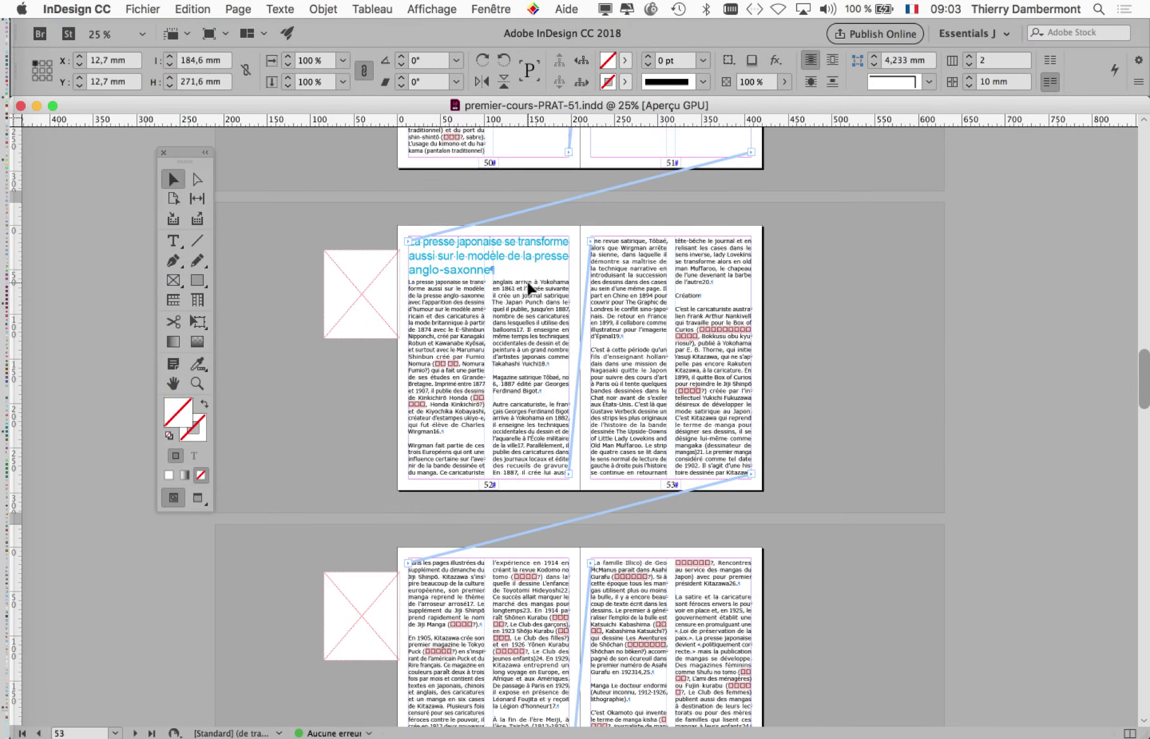
scroll(528, 288, down, 9)
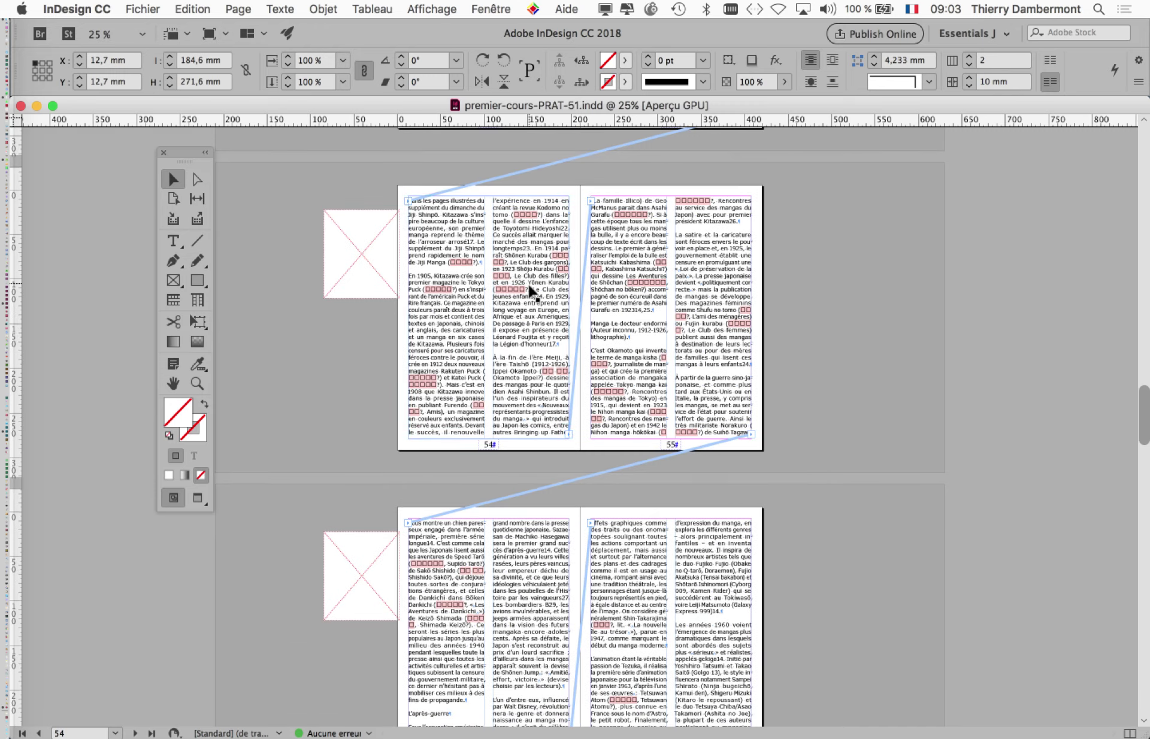
scroll(530, 293, down, 8)
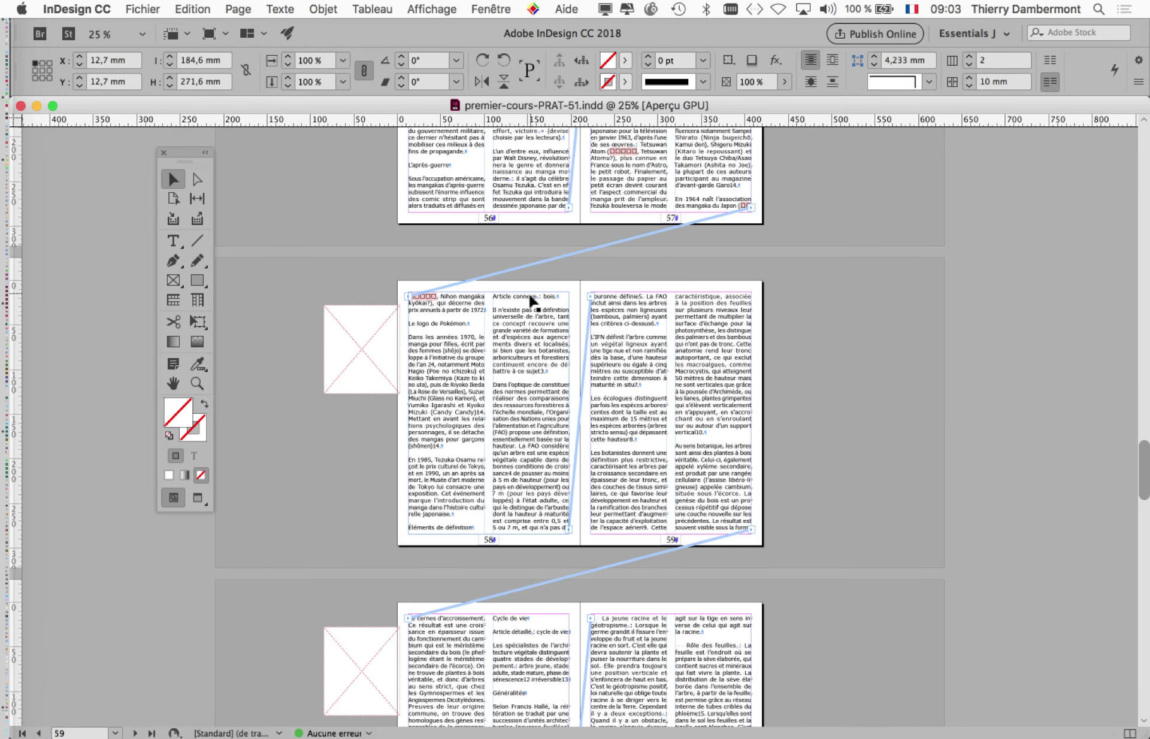
scroll(530, 298, up, 5)
scroll(530, 297, up, 10)
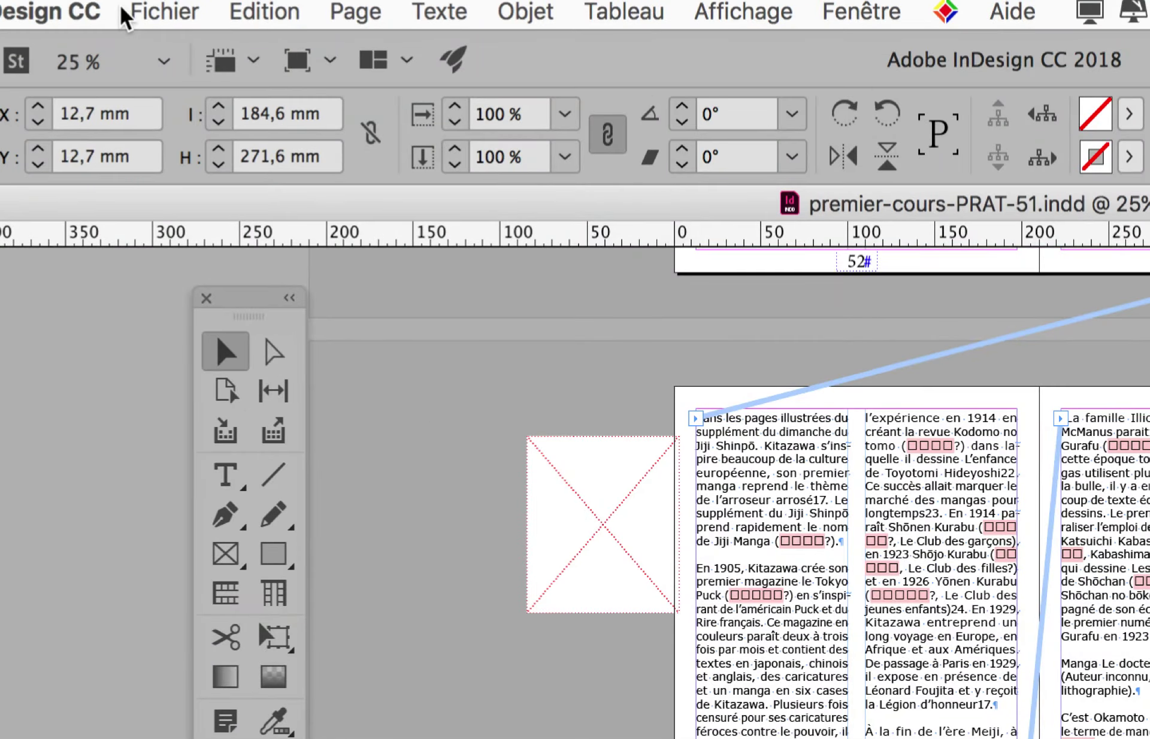
Step: Look over the application's menu commands and the list of available workspaces
click(133, 14)
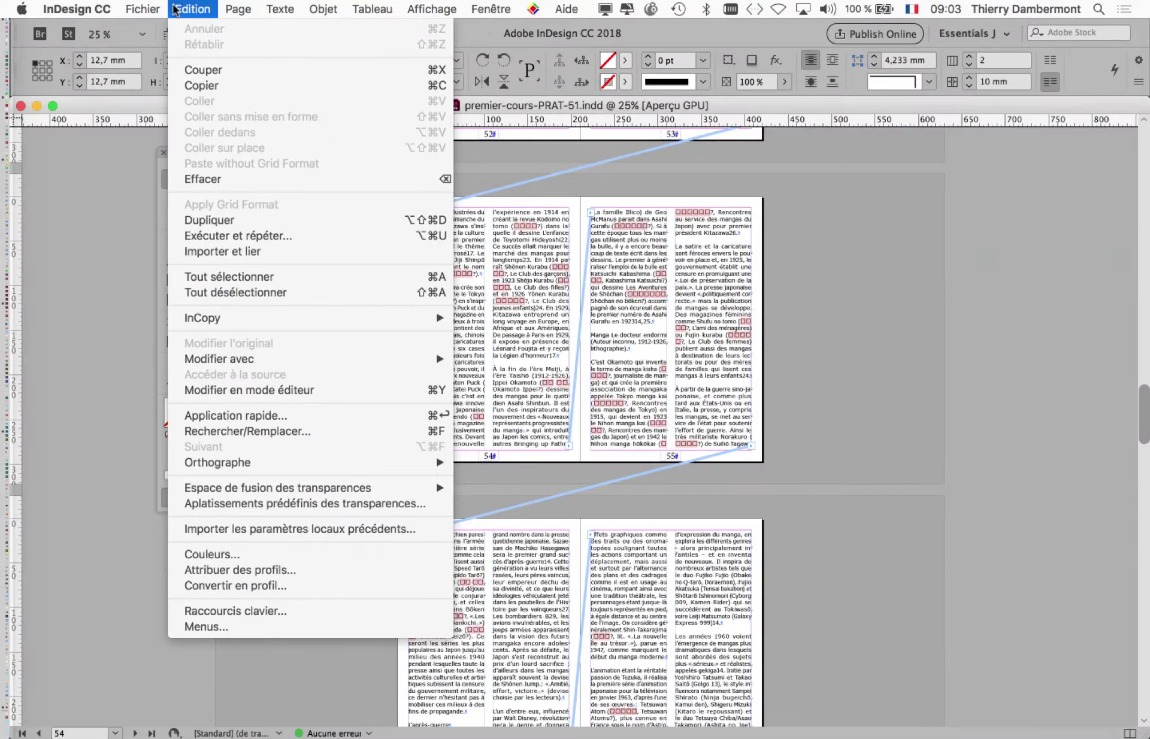
click(823, 261)
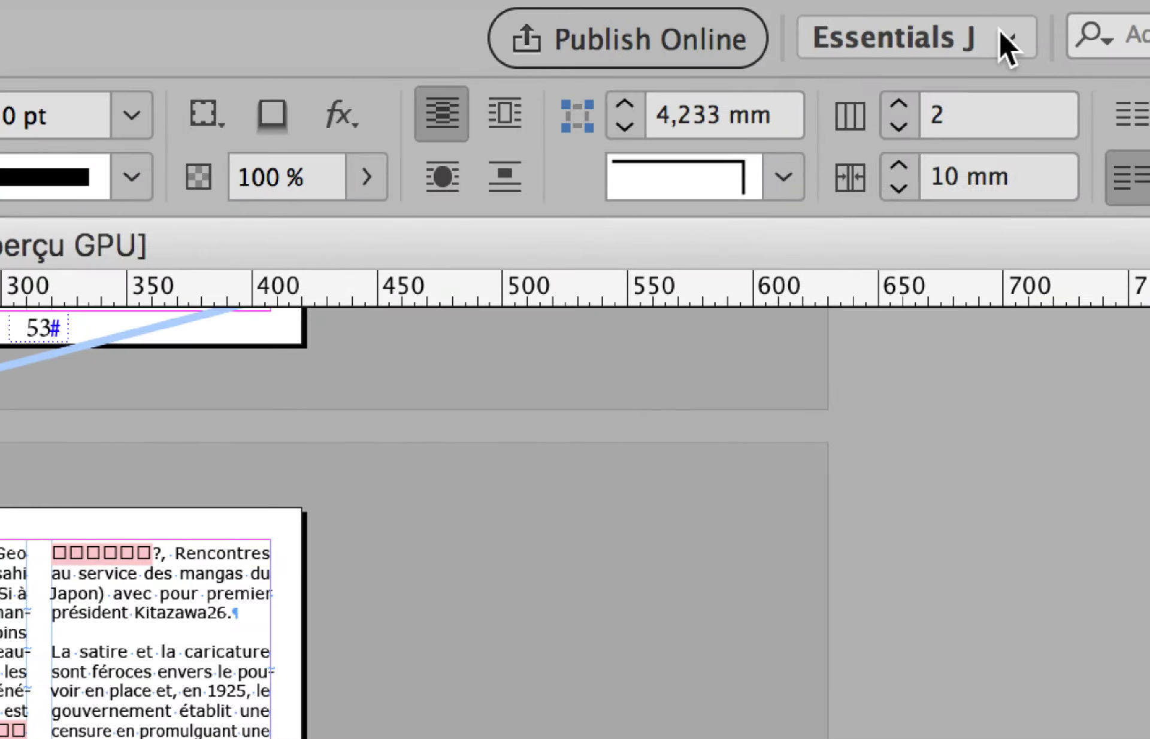
click(999, 34)
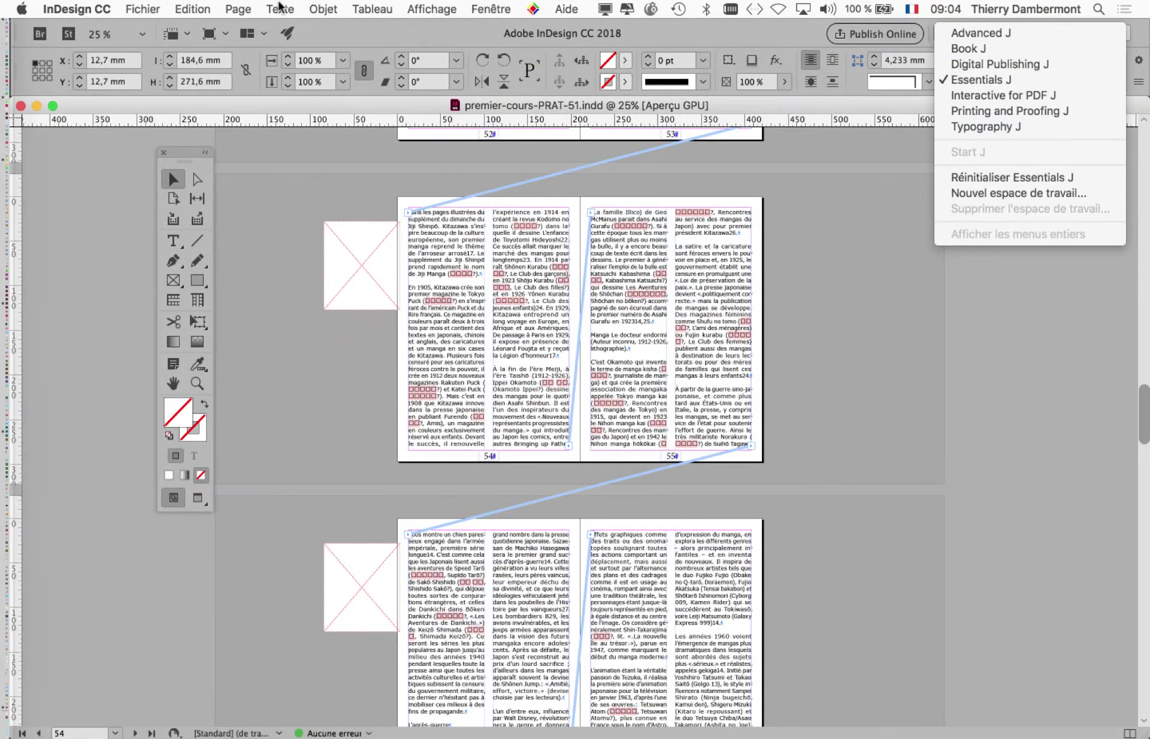
click(280, 8)
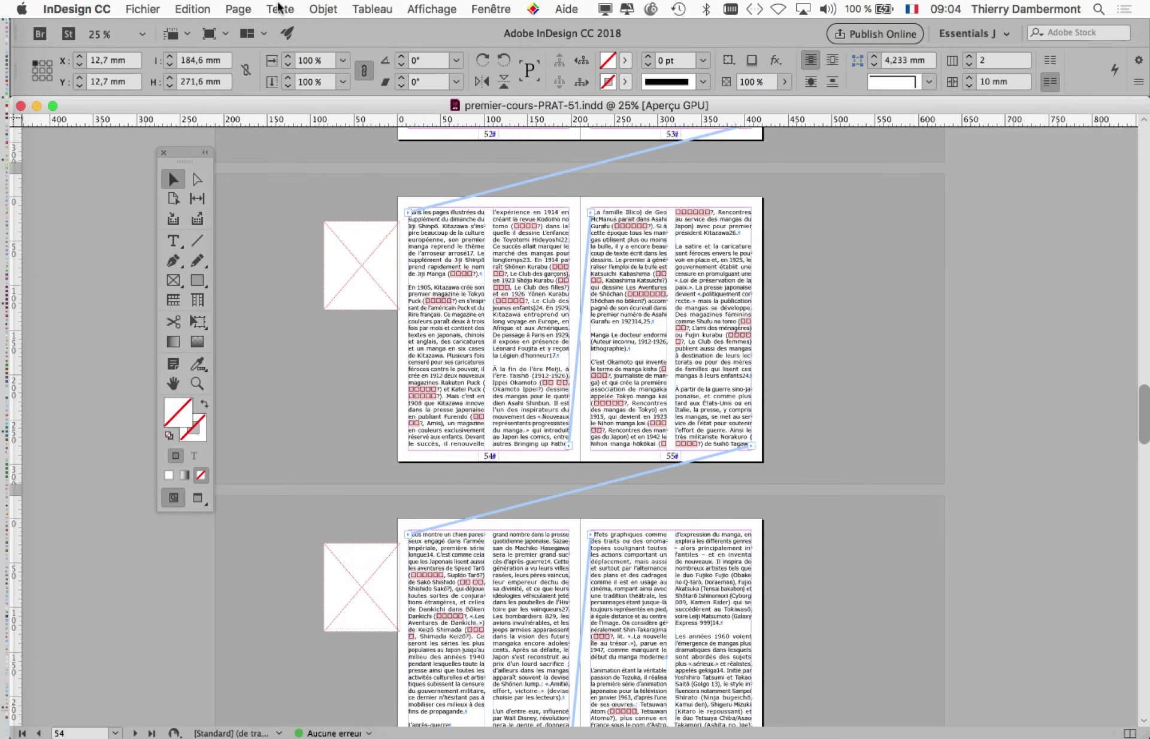
Step: Display the Caractère and Paragraphe panels and place them side by side over the spread of pages 54 and 55
click(279, 8)
click(327, 110)
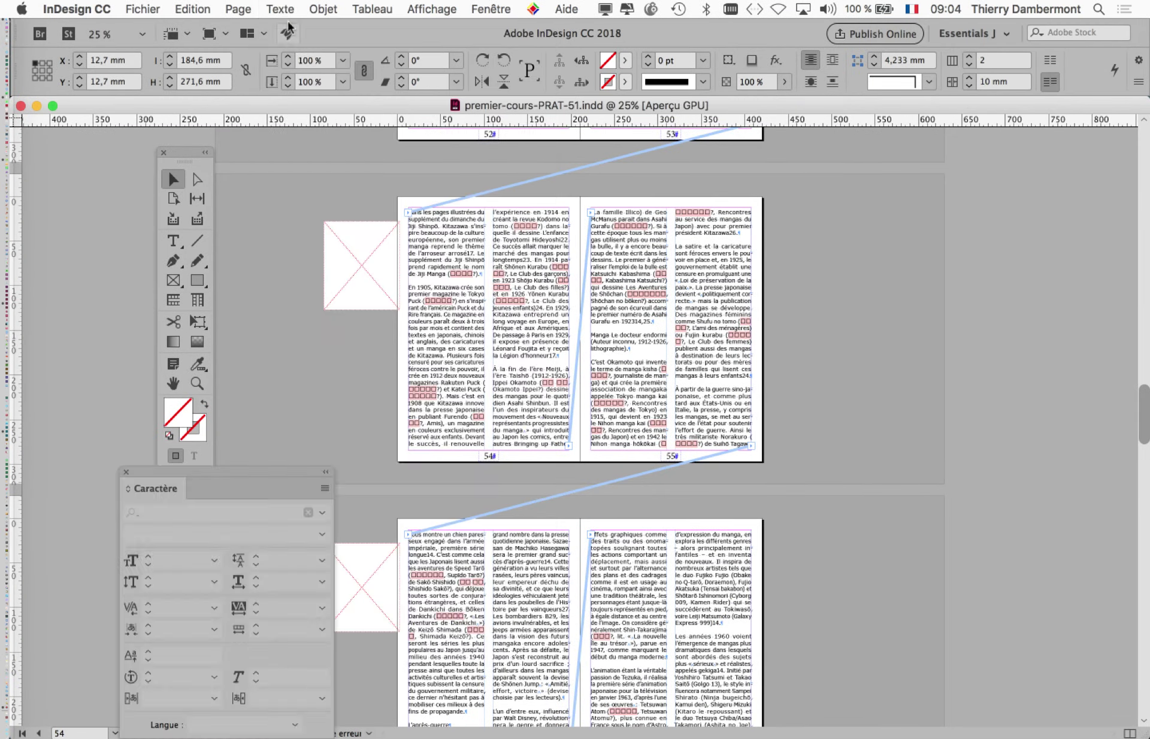
drag(279, 473, 401, 194)
click(291, 8)
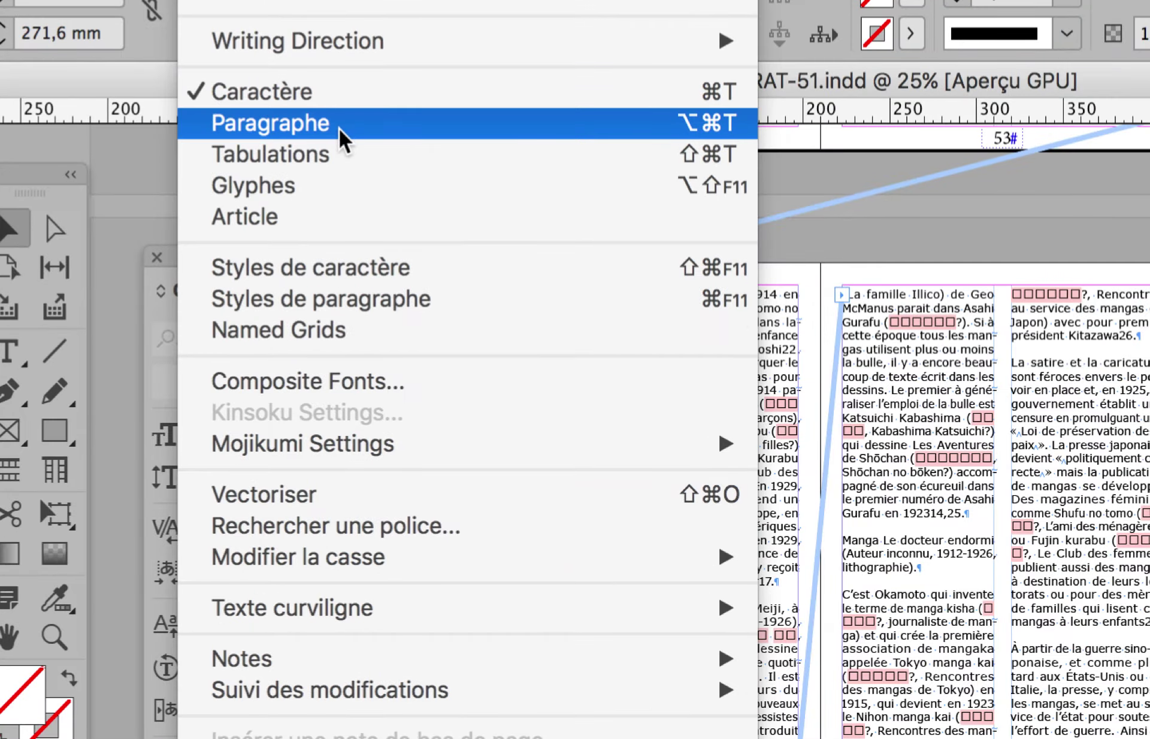
click(339, 128)
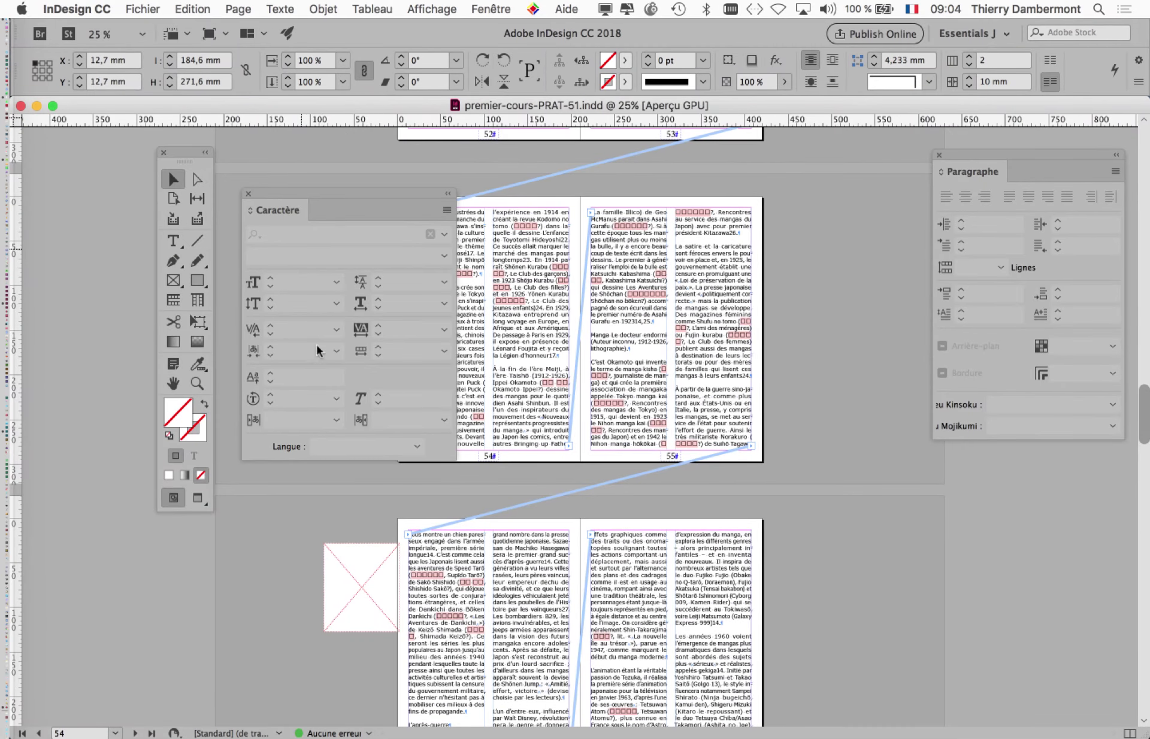
drag(1011, 154, 568, 235)
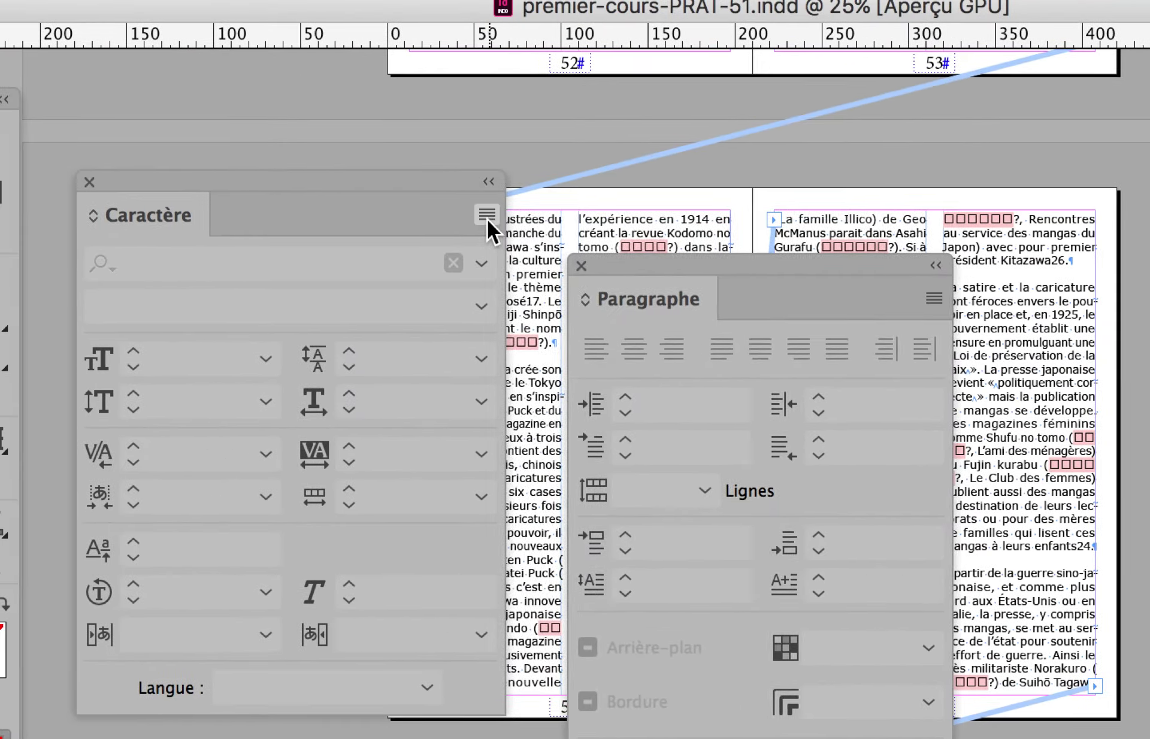
Step: Examine the additional options of the Caractère panel and move the panel onto the pasteboard beside page 55
click(487, 215)
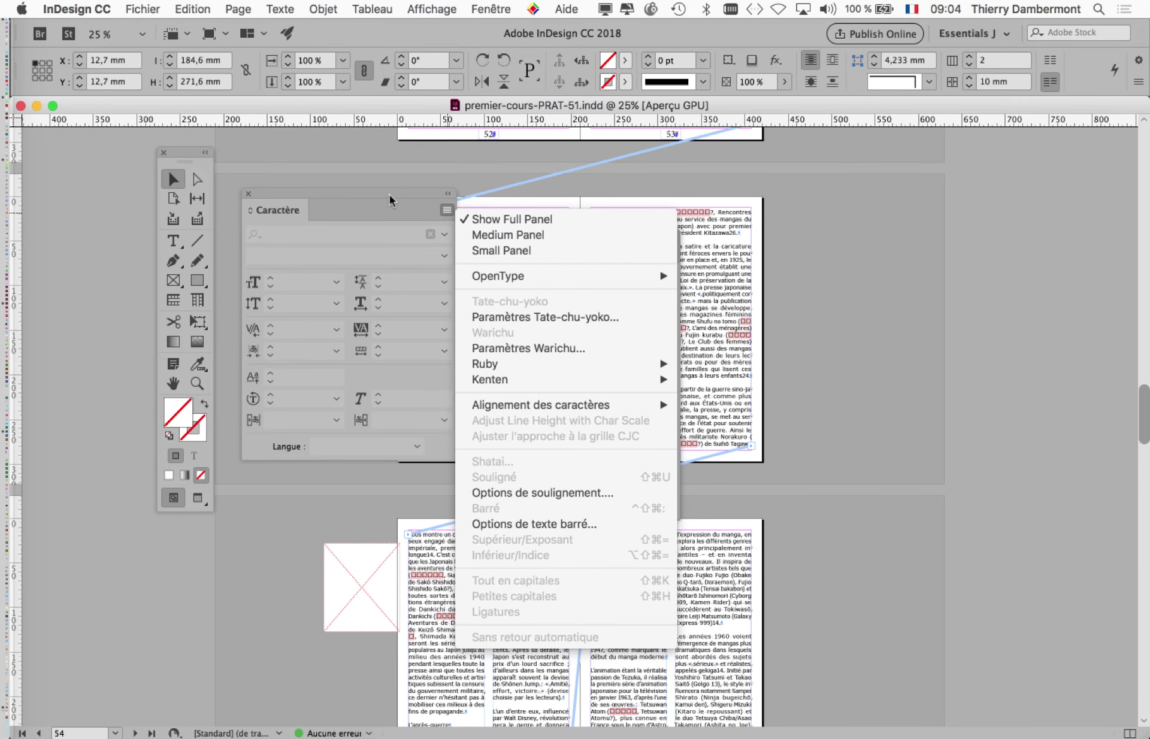
click(394, 193)
drag(395, 192, 985, 194)
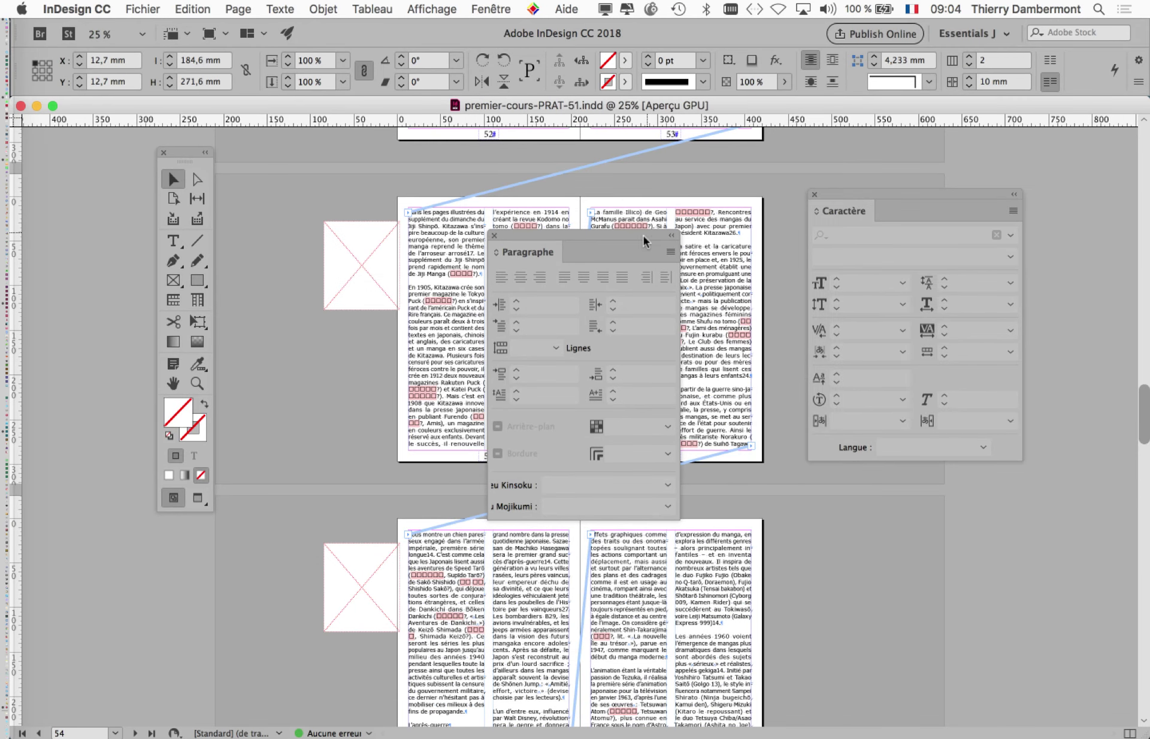
Step: Move the Paragraphe panel beside the toolbox, examine its additional options and close both text panels
drag(643, 236, 402, 166)
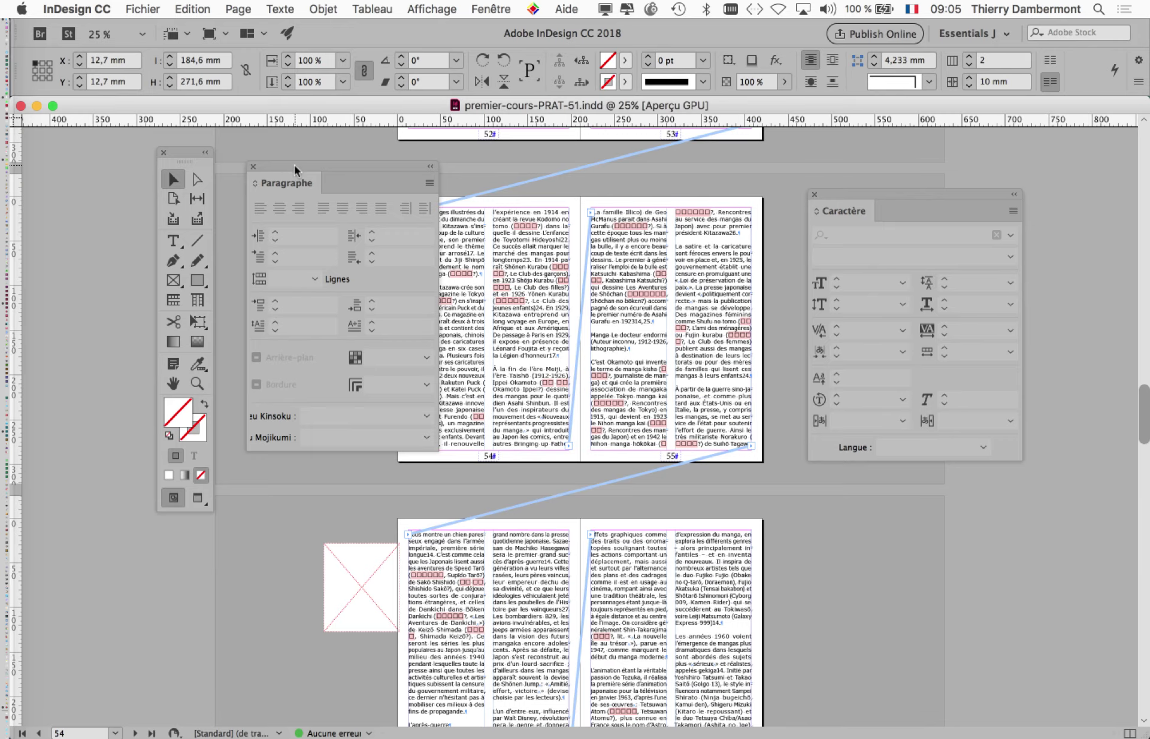
drag(294, 169, 323, 203)
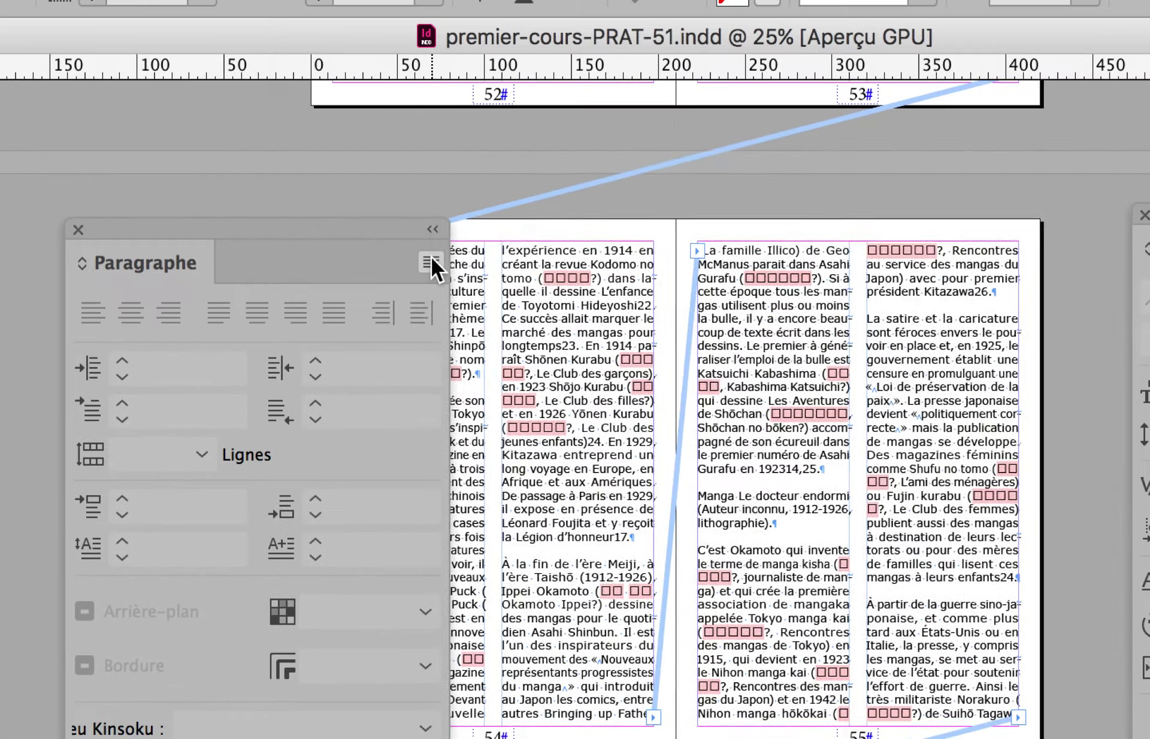
click(456, 203)
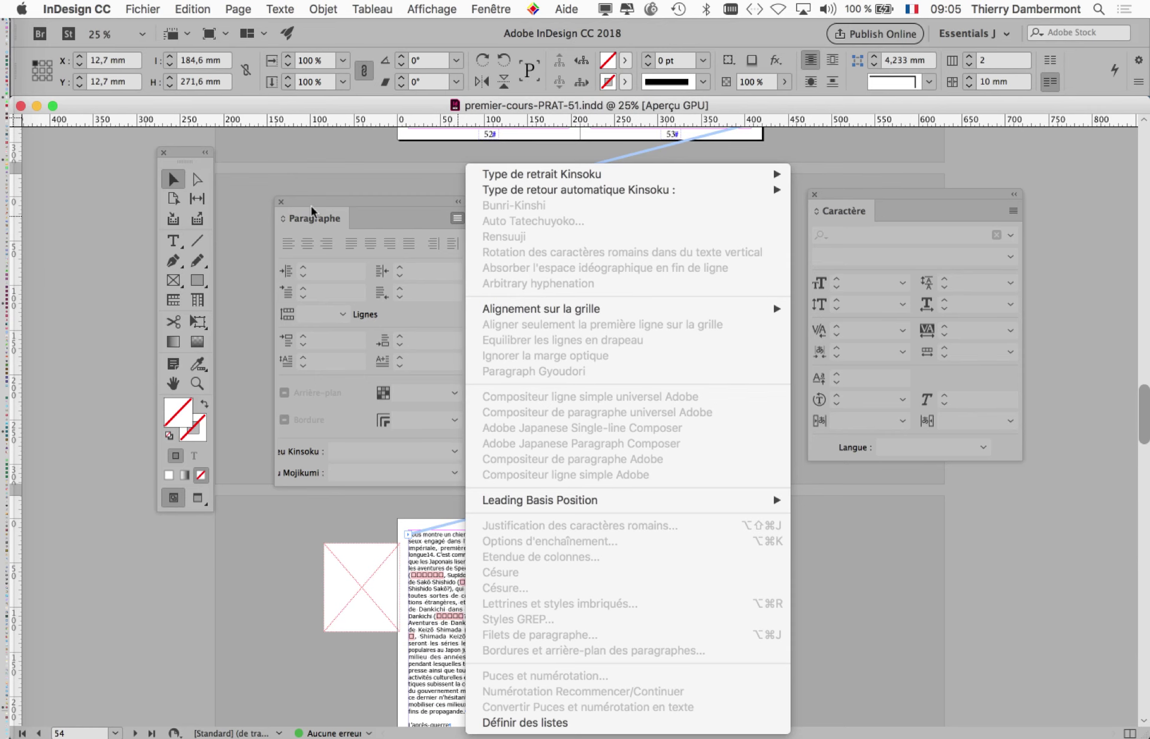
click(281, 202)
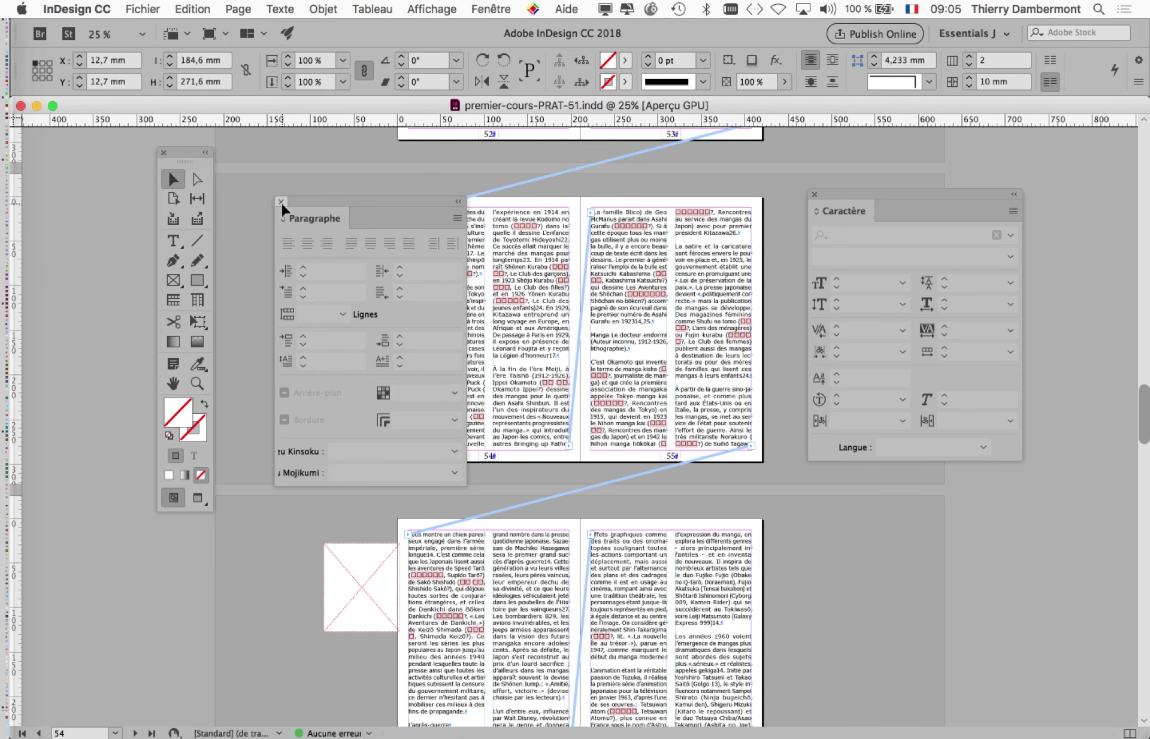
click(281, 203)
click(814, 195)
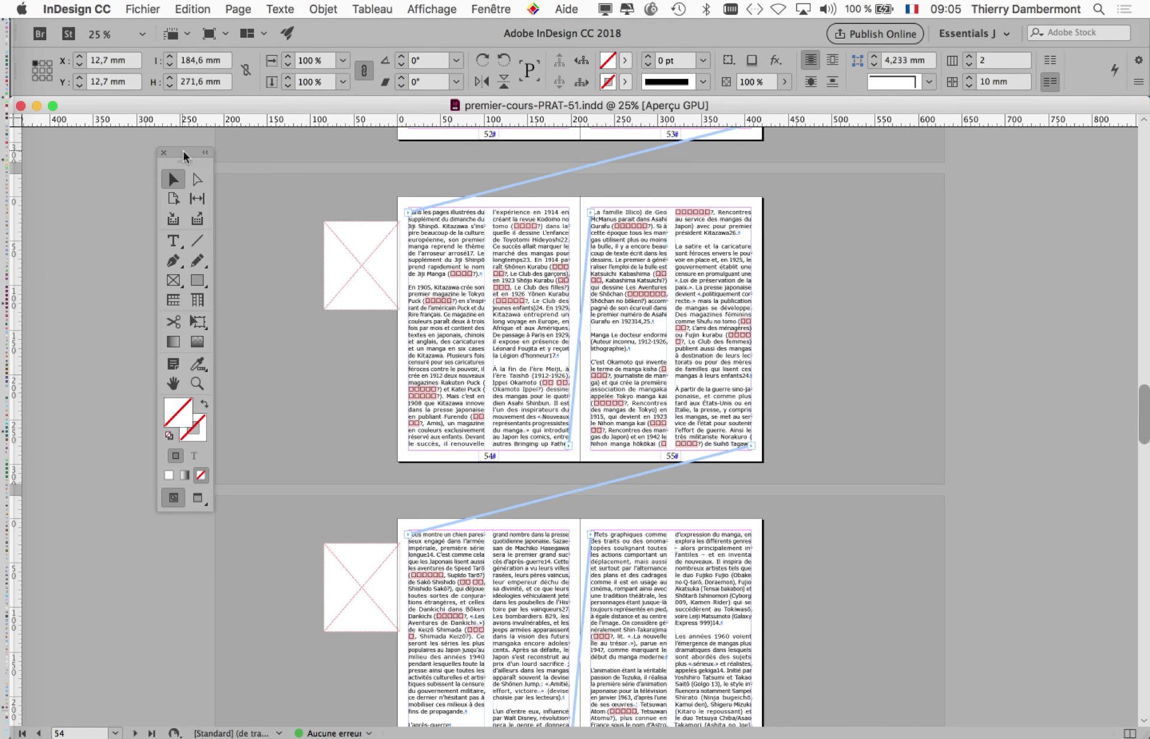
Step: Move the toolbox clear of the pages and deselect the threaded text frame
drag(187, 154, 72, 148)
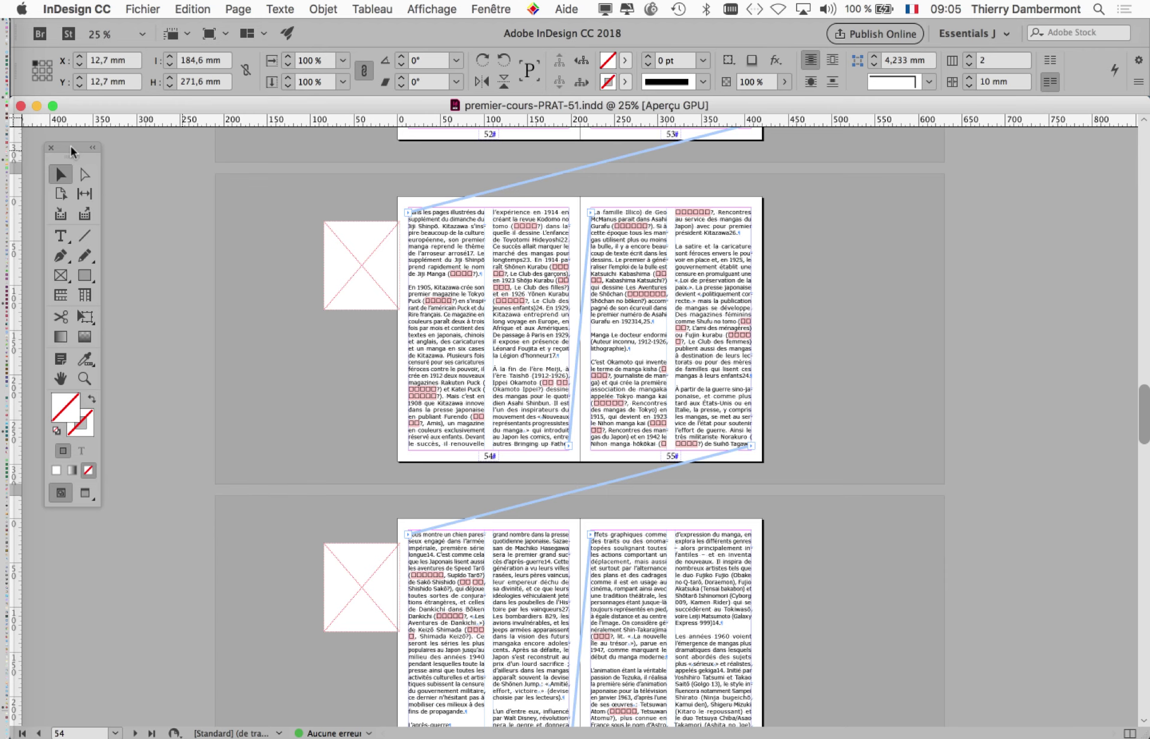
click(843, 342)
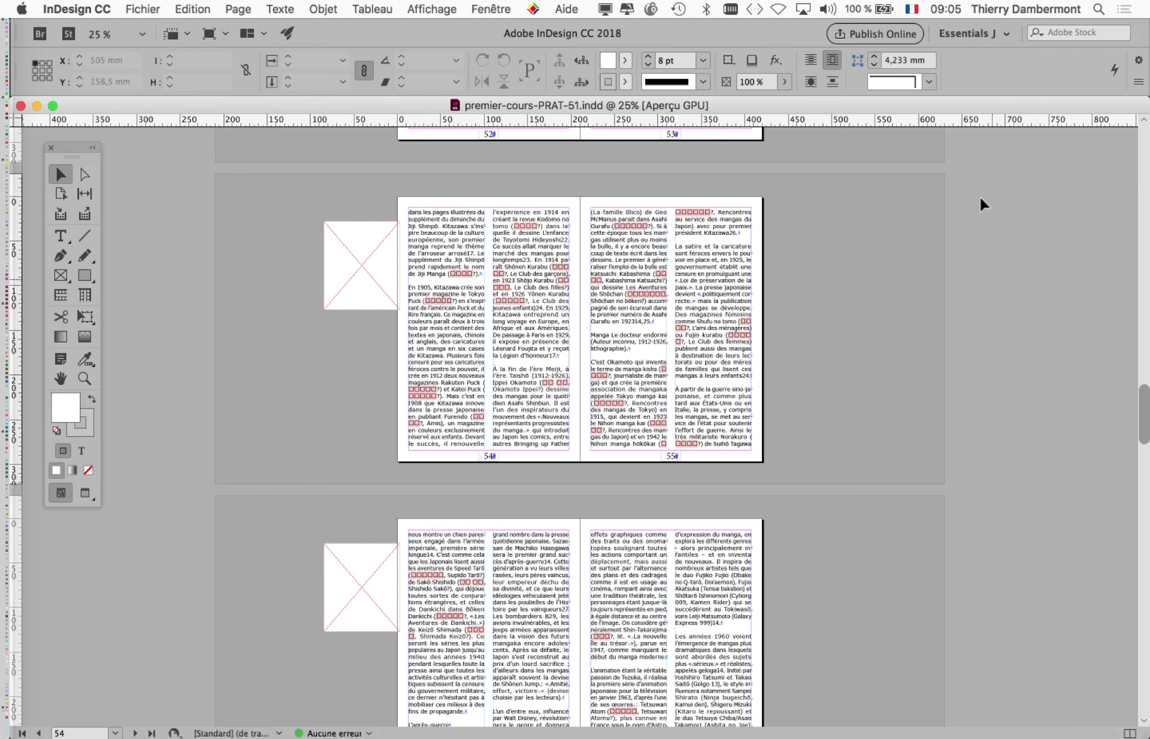
Step: Switch to Finder and minimise its open folder windows to clear the desktop
key(super+Tab)
key(Tab)
key(Tab)
key(Tab)
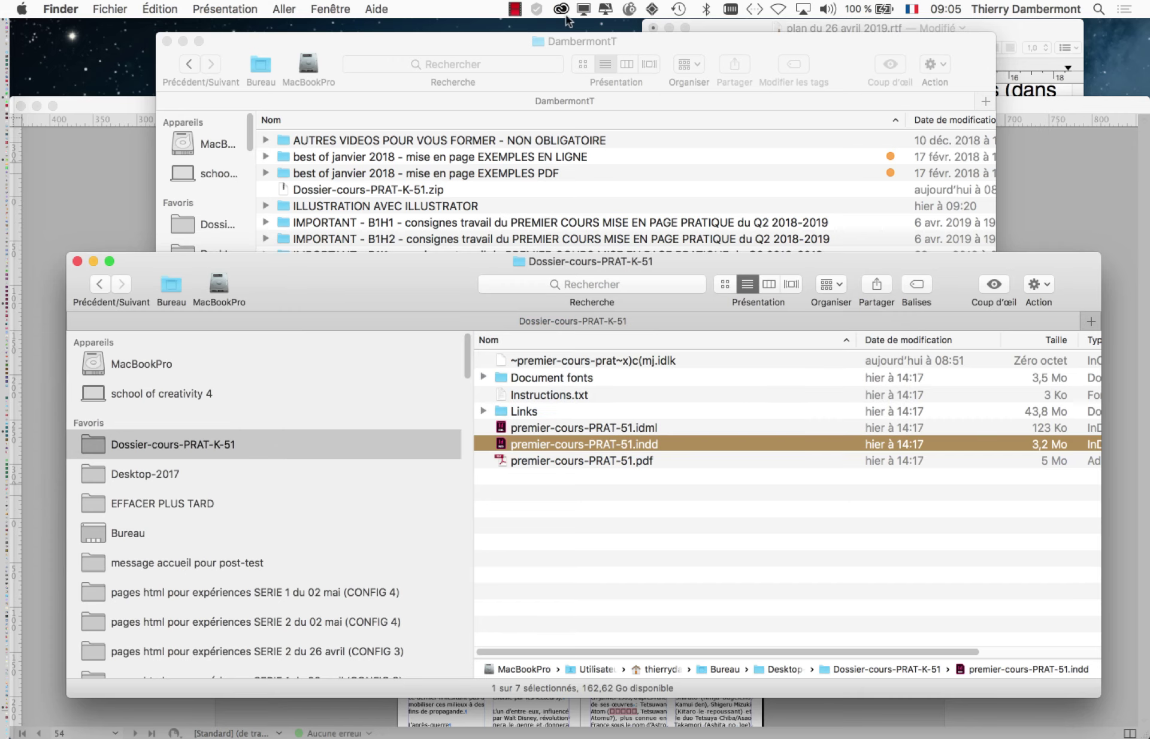
click(559, 9)
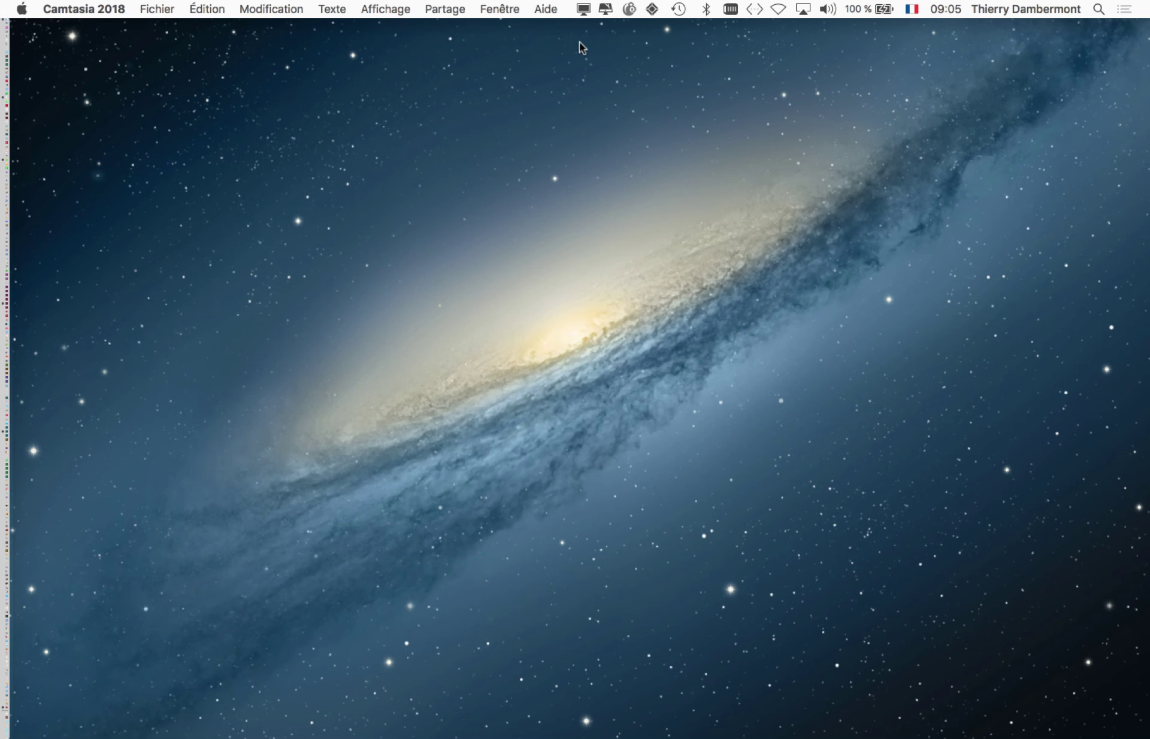
key(super+Tab)
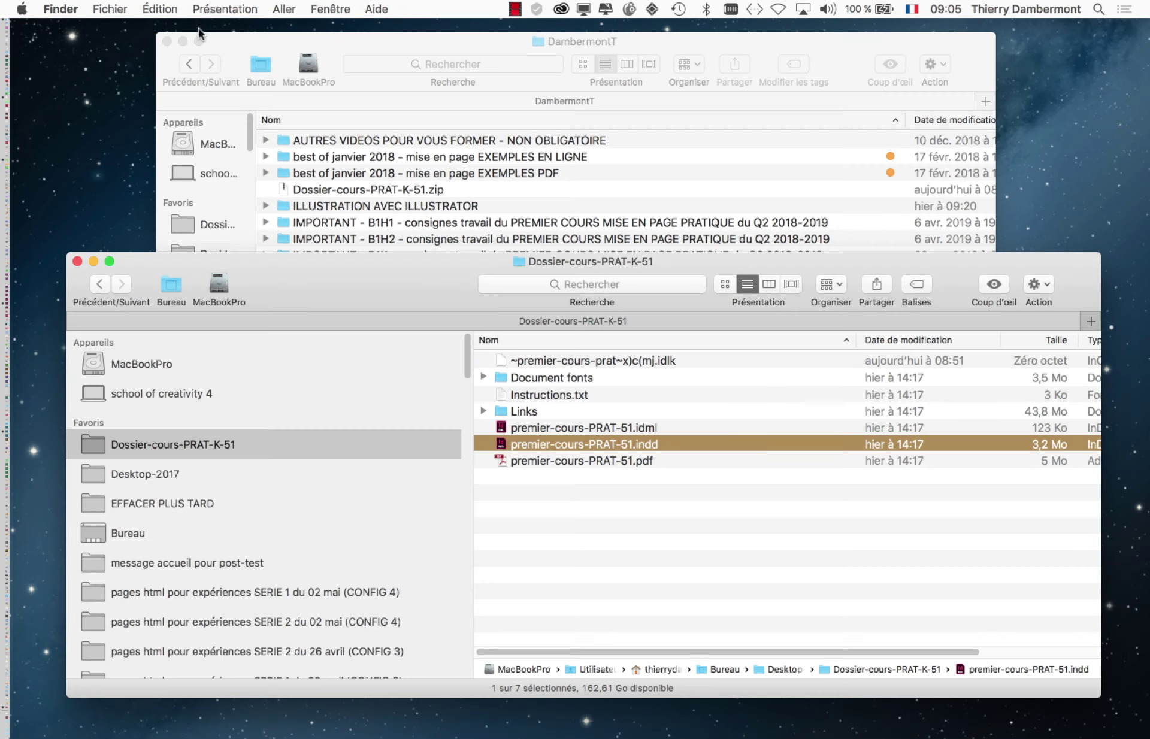
click(179, 42)
click(93, 262)
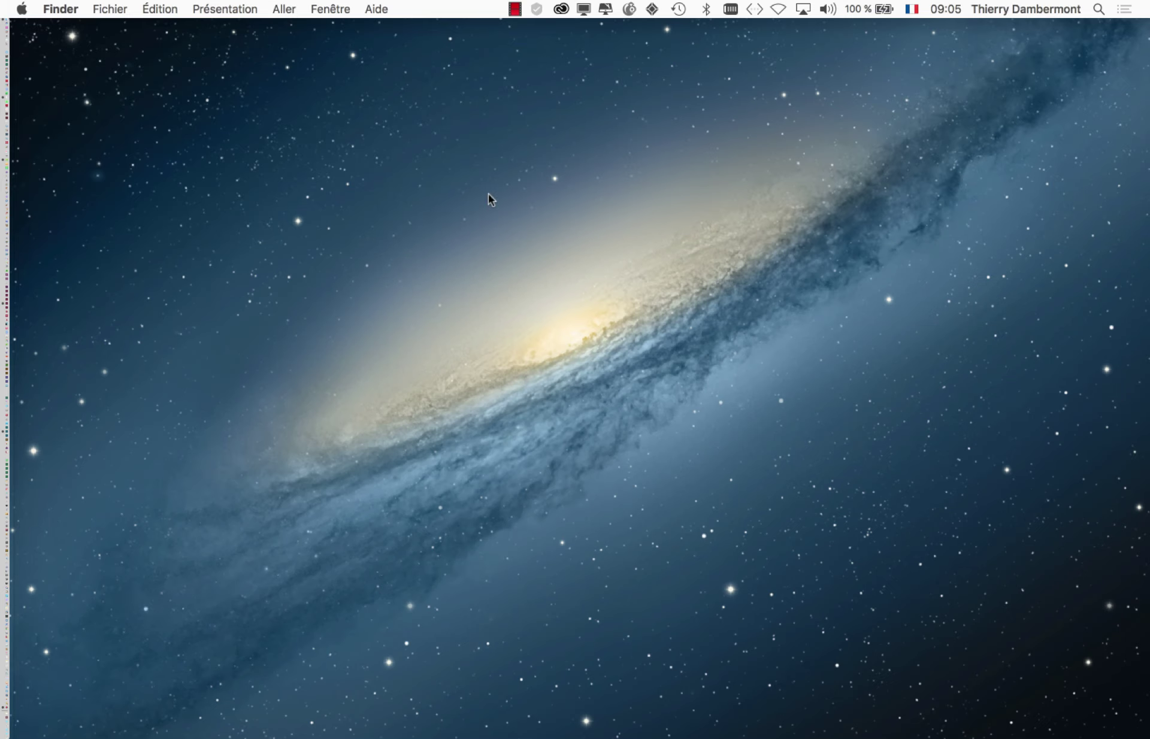
Step: Open the Adobe Creative Cloud app and show the Creative Cloud settings in its preferences
click(561, 9)
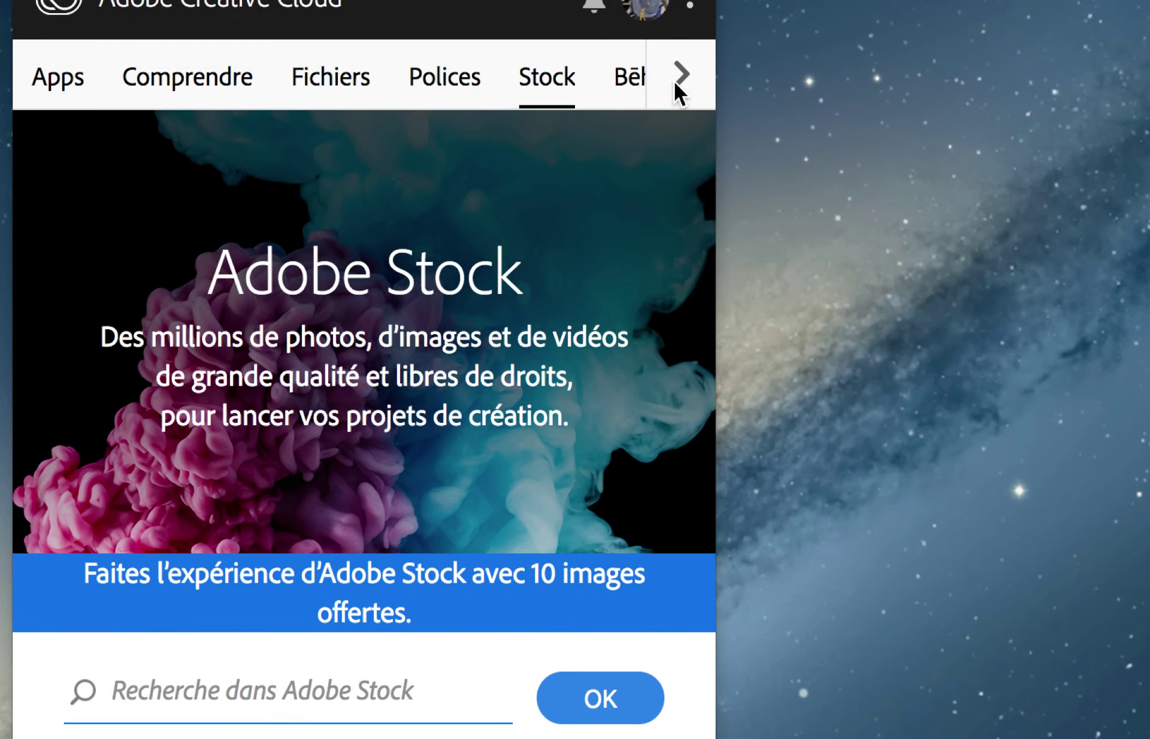
click(776, 67)
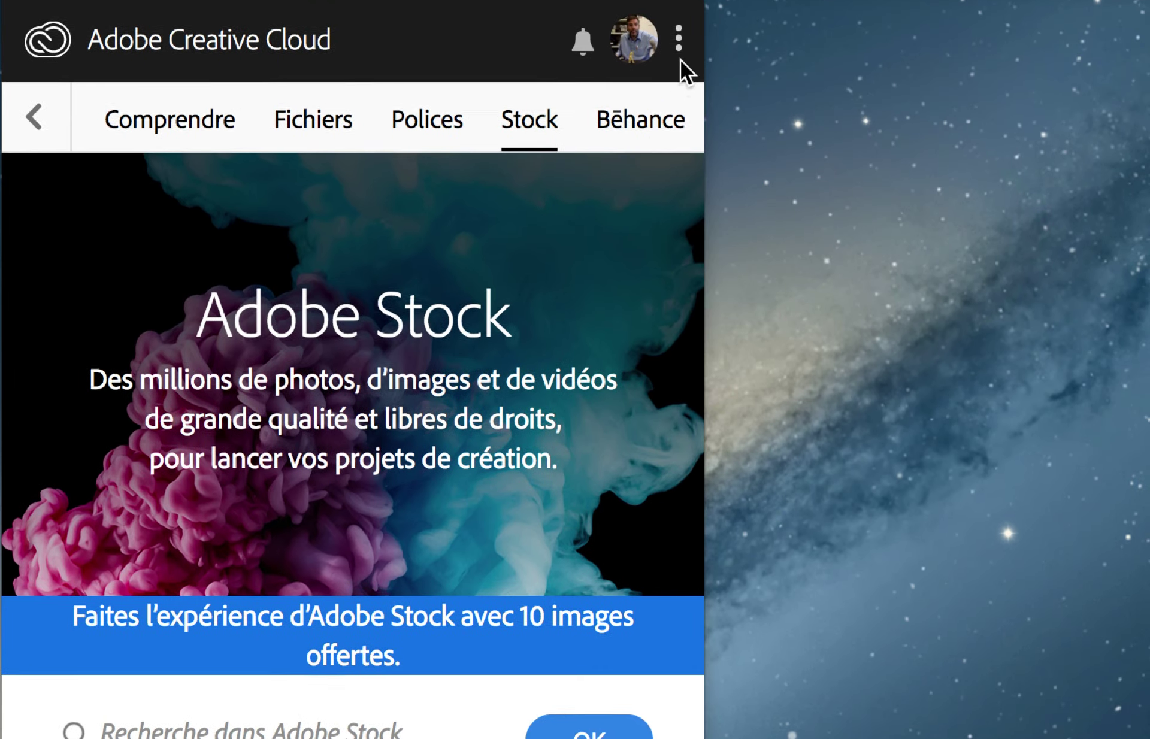
click(685, 35)
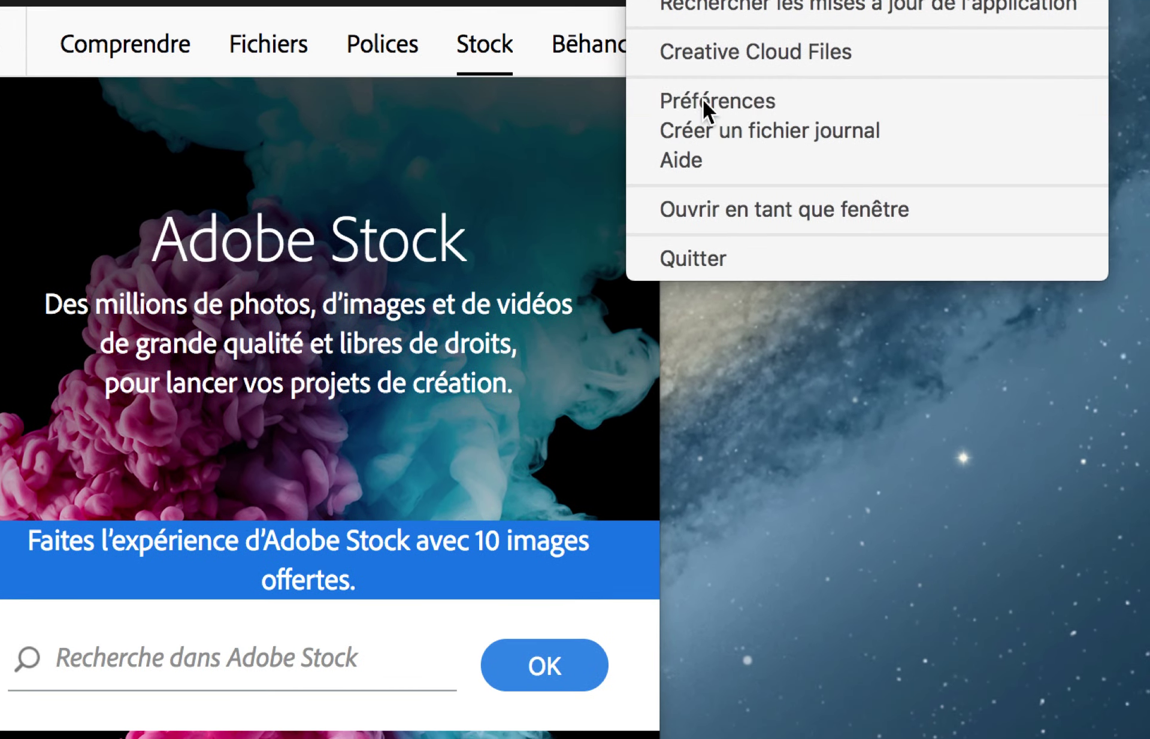
click(702, 99)
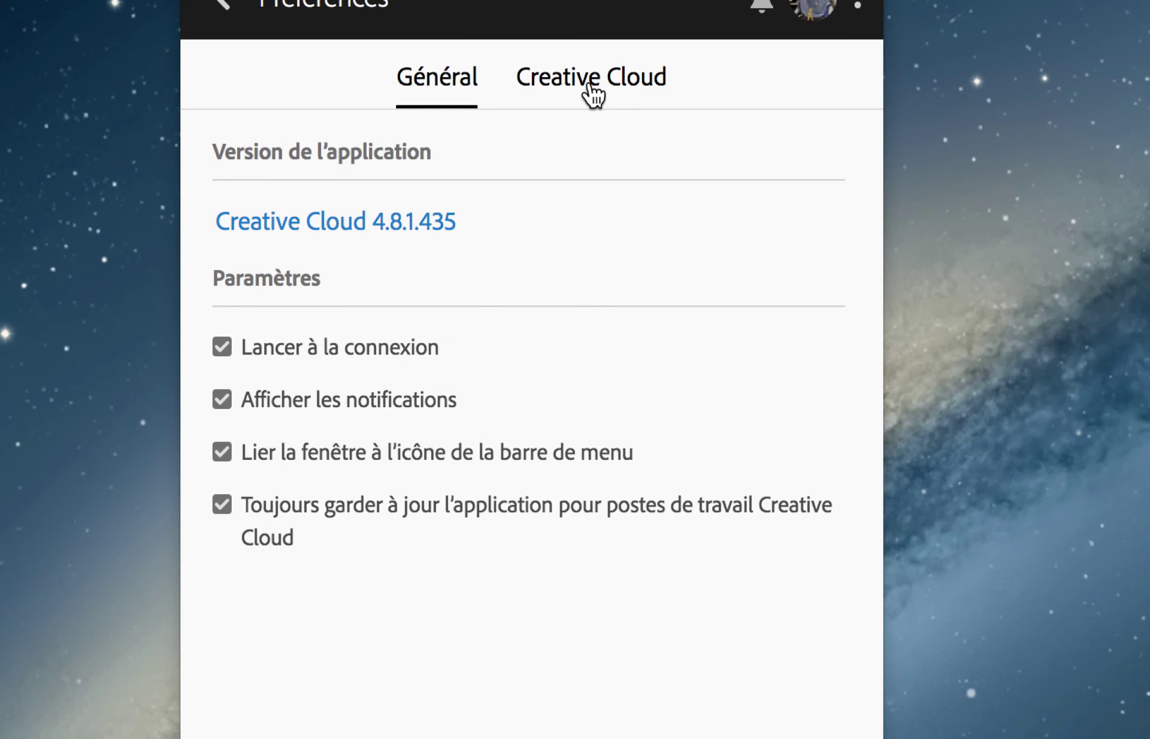
click(589, 81)
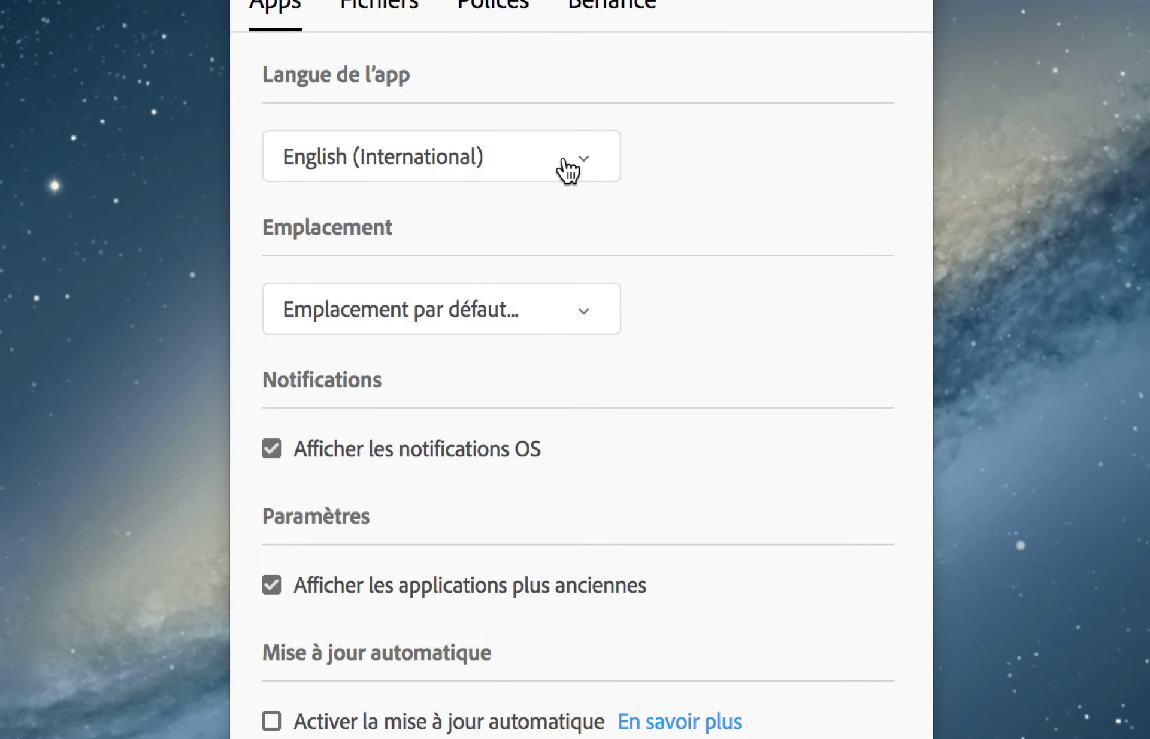
Step: Examine the app languages on offer in the Creative Cloud preferences, keeping English (International)
click(567, 171)
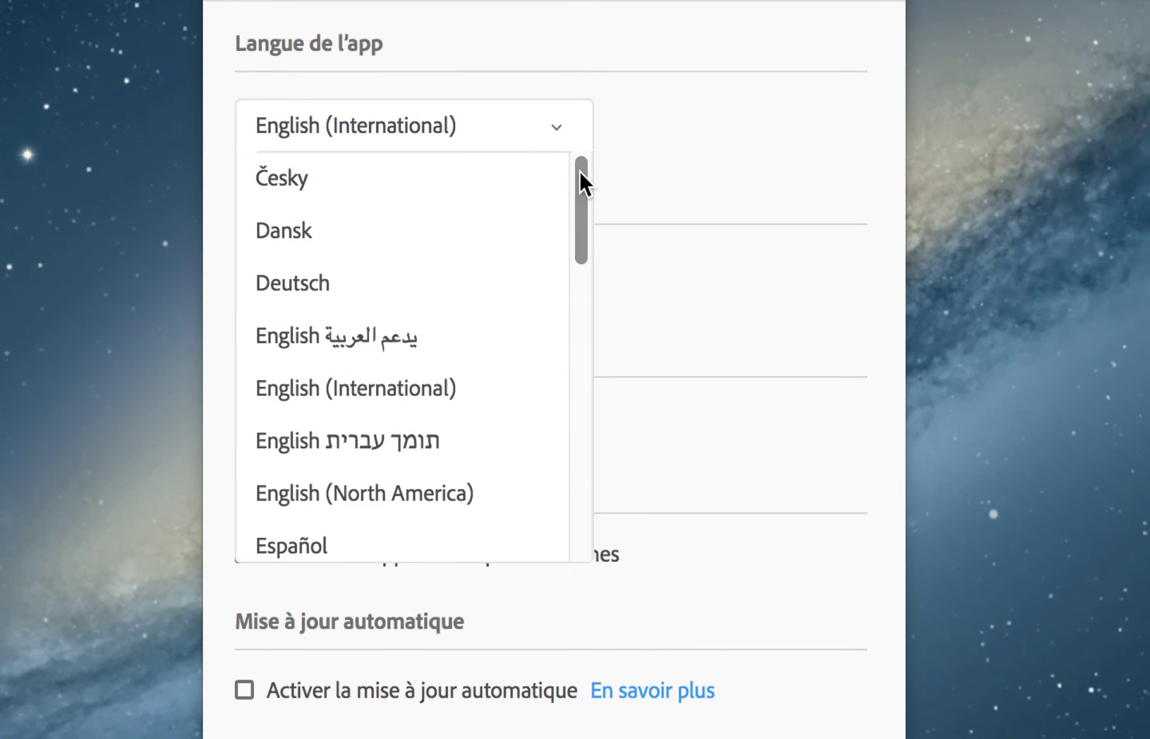
scroll(606, 233, down, 1)
mouse_move(577, 178)
mouse_down()
mouse_move(569, 278)
mouse_move(577, 158)
mouse_move(580, 286)
mouse_move(582, 162)
mouse_up()
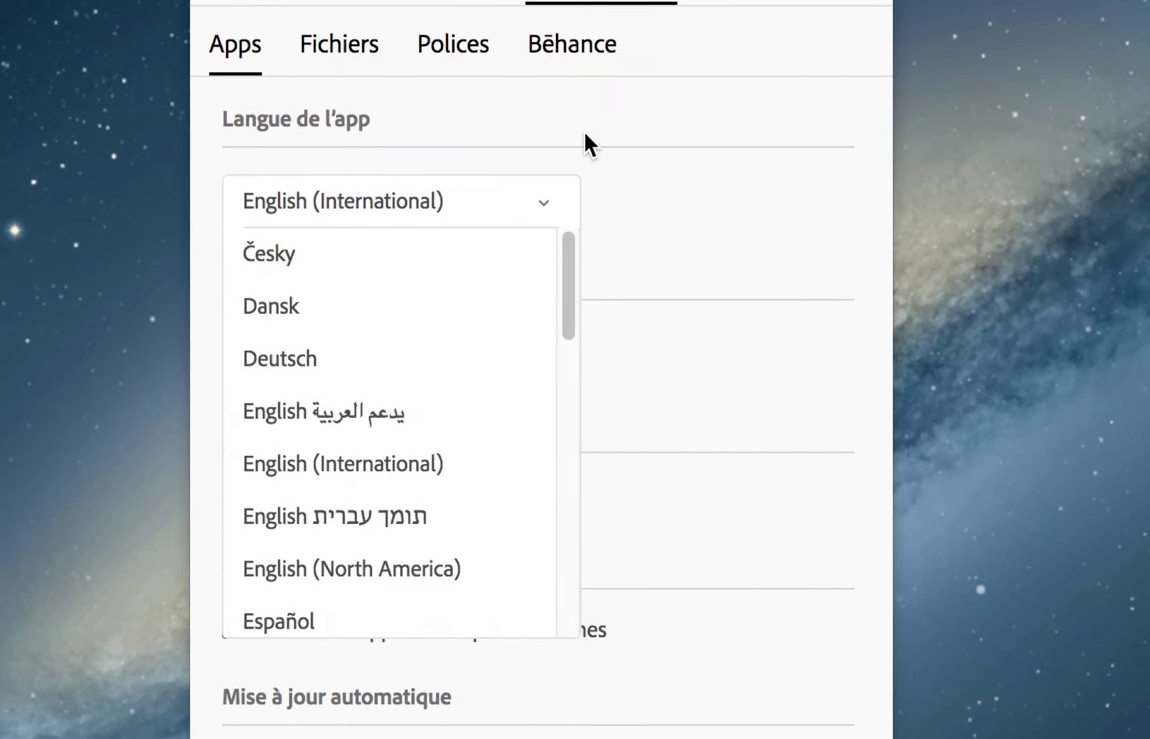
click(590, 144)
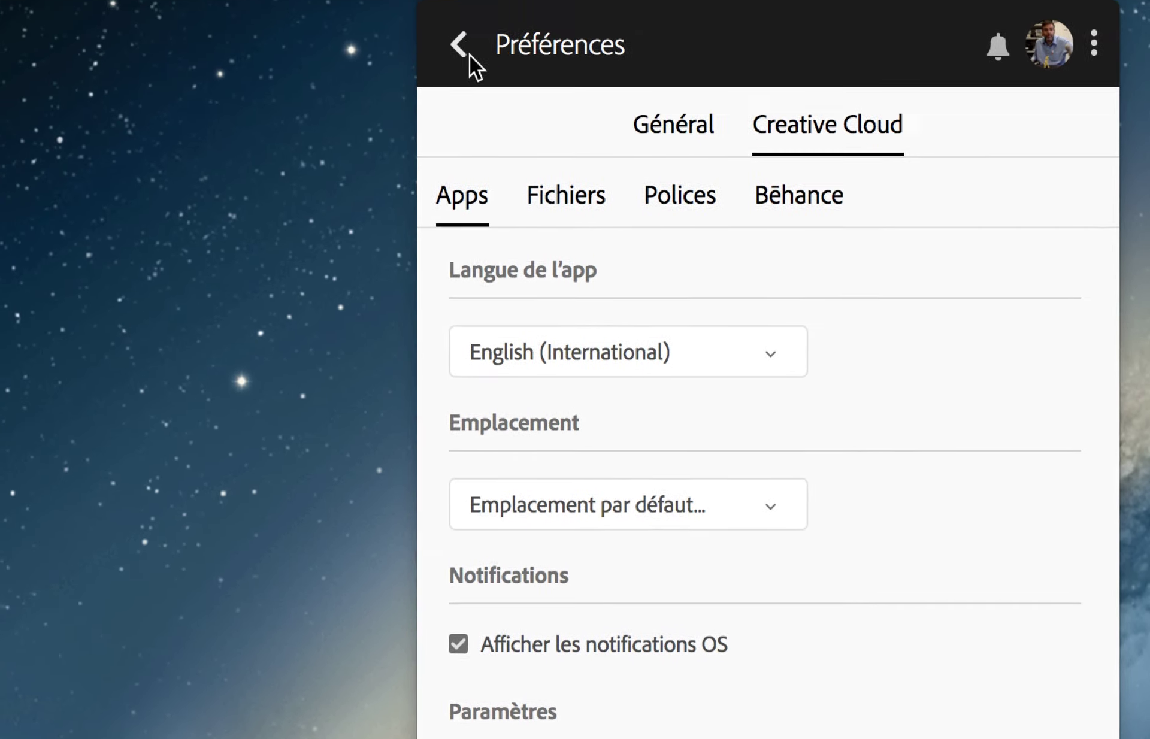
Step: Leave the preferences, review the list of Creative Cloud apps and close the Creative Cloud window
click(467, 53)
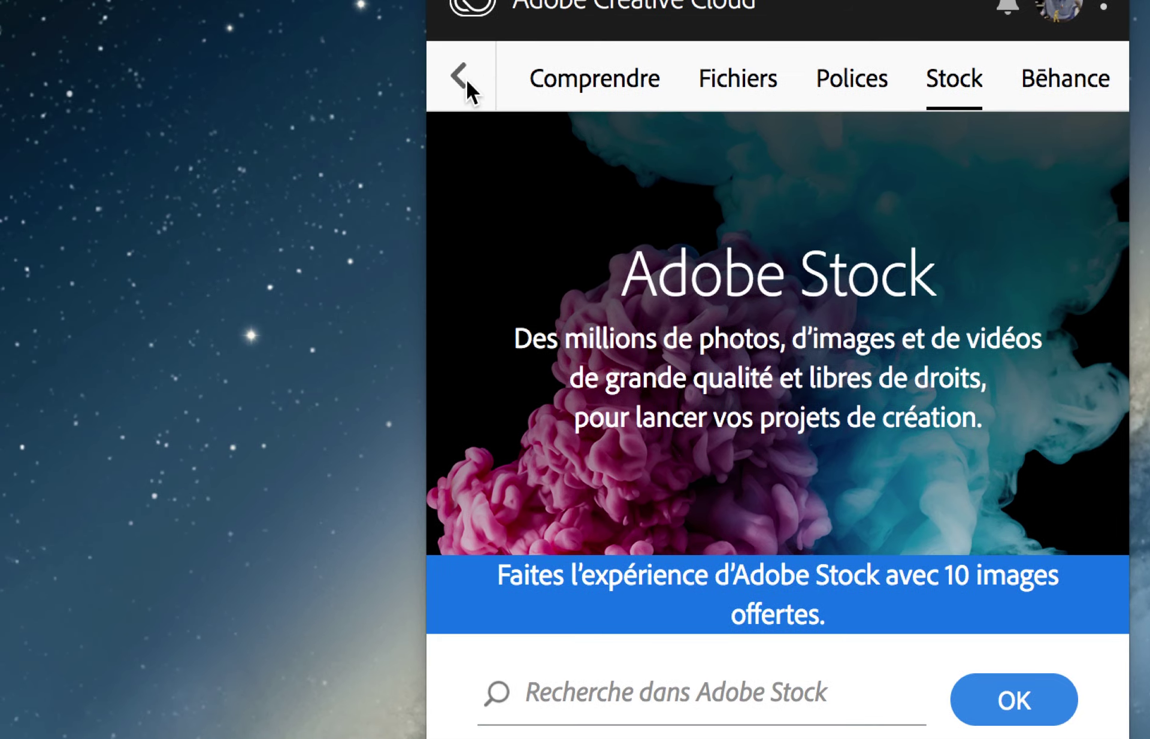
click(471, 90)
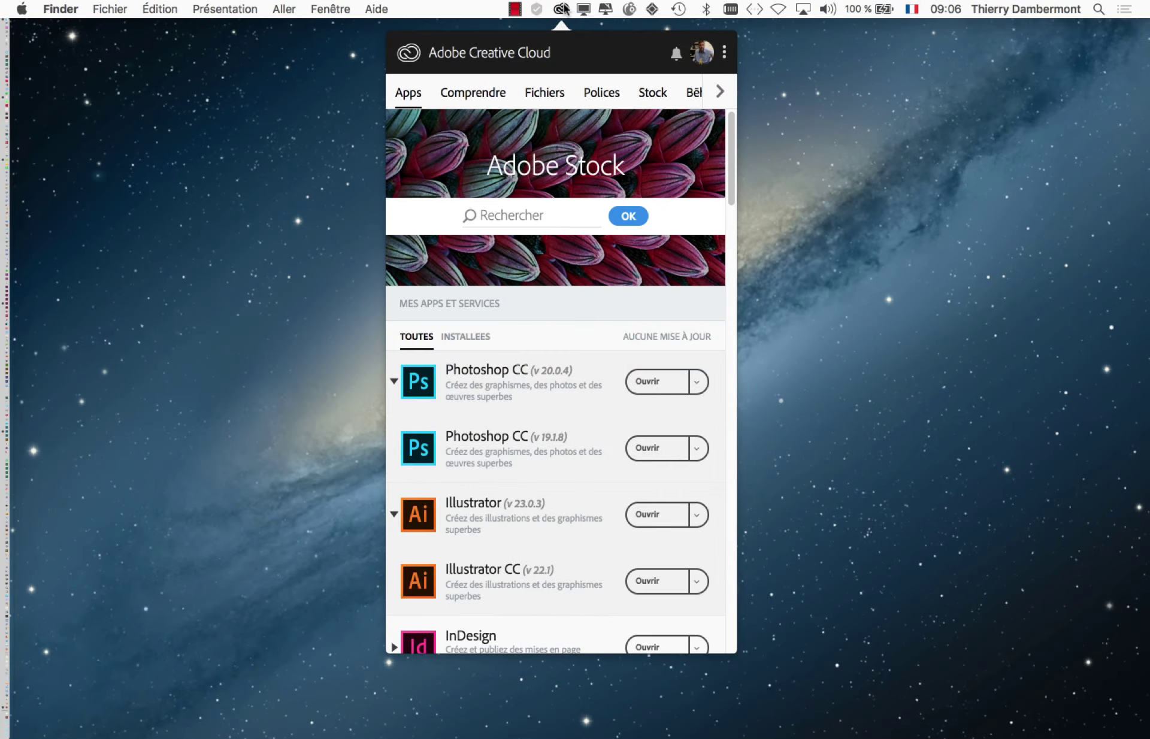
click(561, 8)
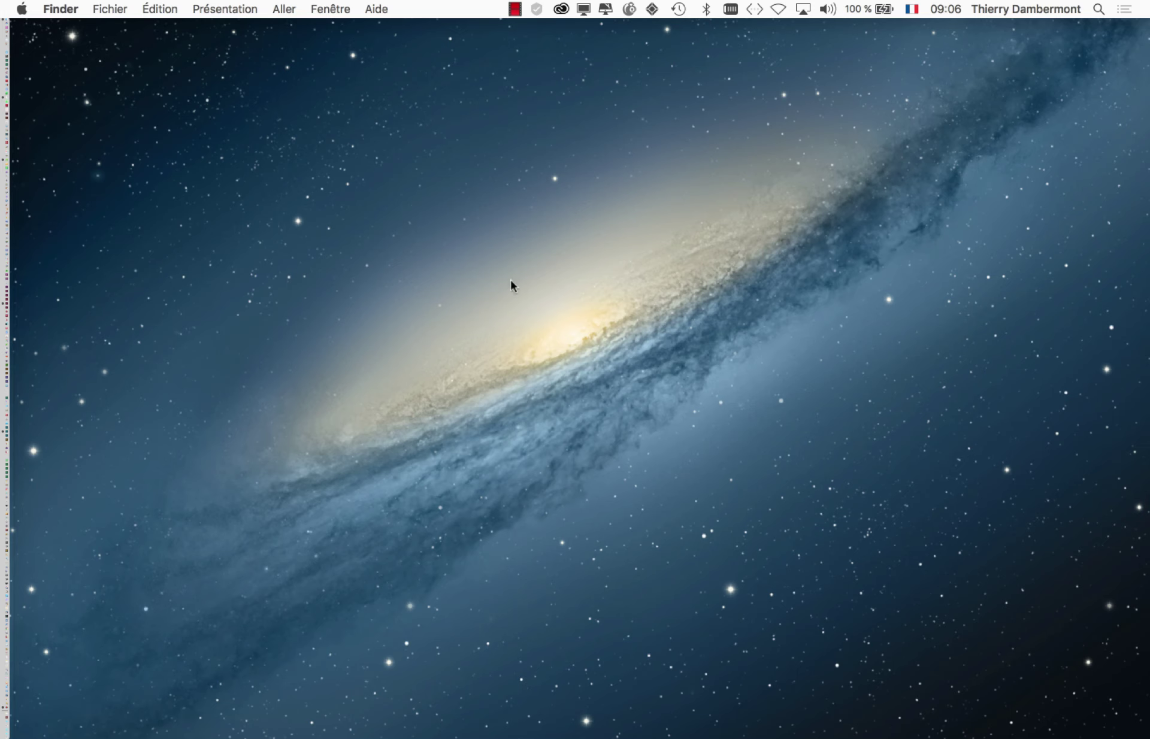
Step: Switch back to Adobe InDesign CC 2018
key(super+Tab)
key(super+Tab)
key(super+Tab)
key(super+shift+Tab)
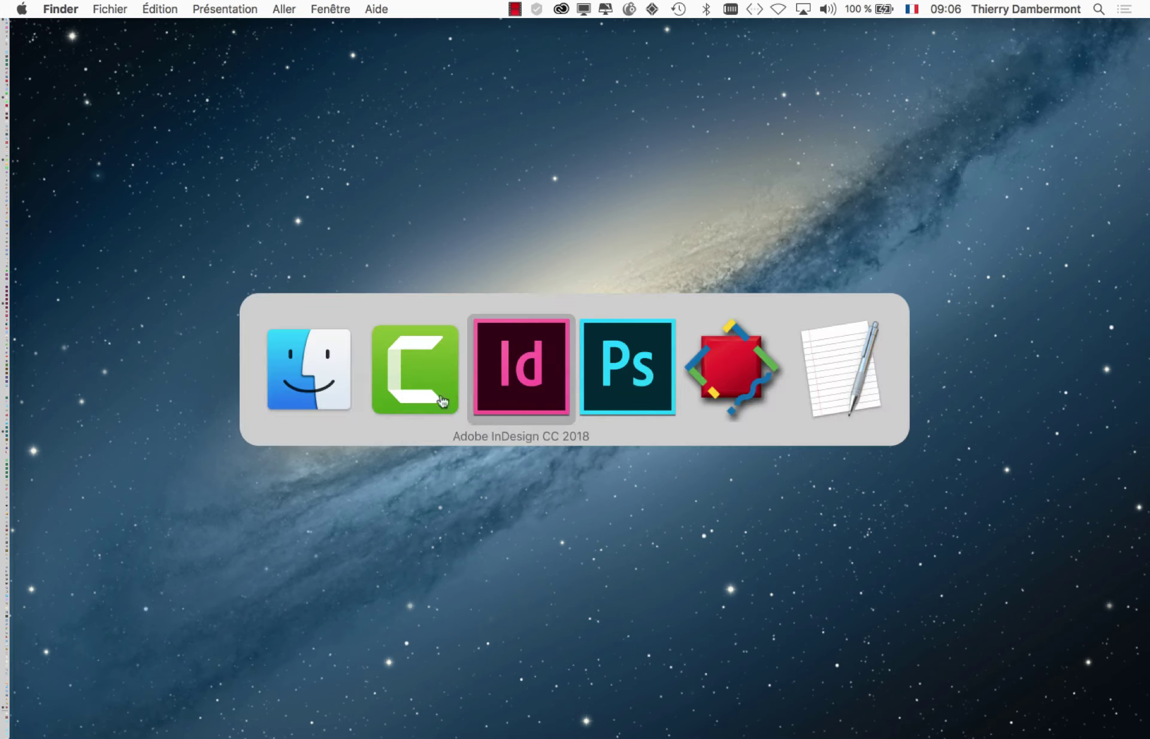